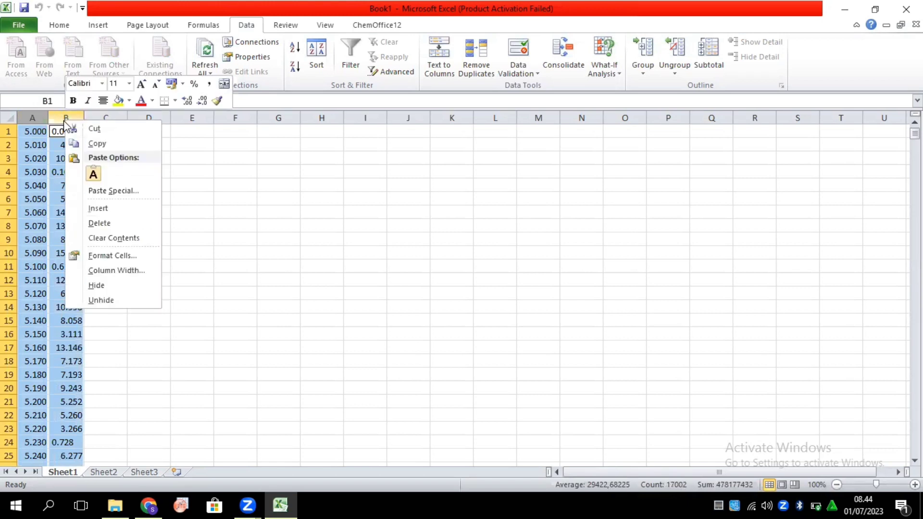
- Copy columns A and B from the Excel sheet and paste them into OriginPro's Book1, starting at row 1 of column A(X)
left_click(79, 143)
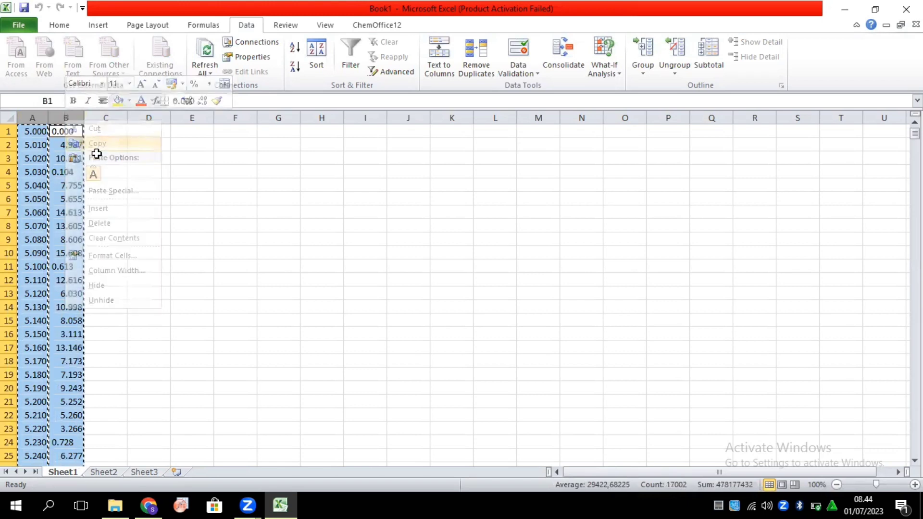
left_click(191, 505)
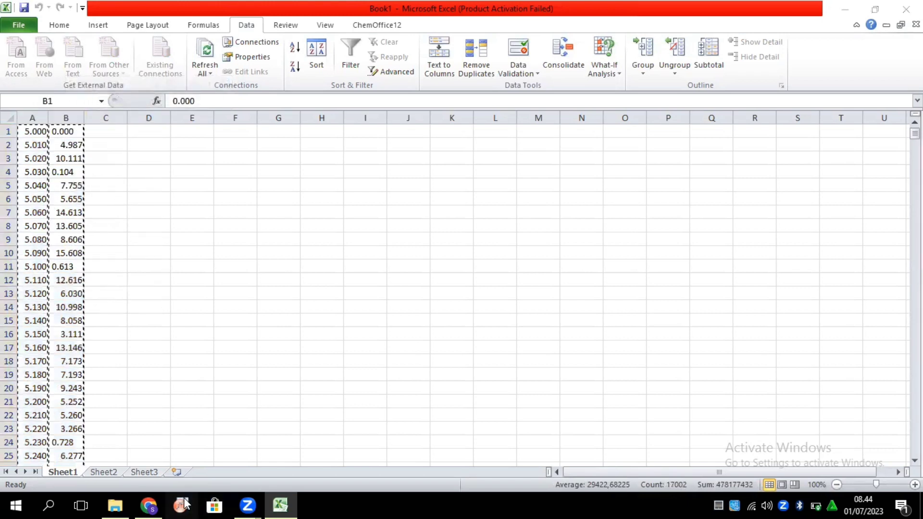
left_click(847, 10)
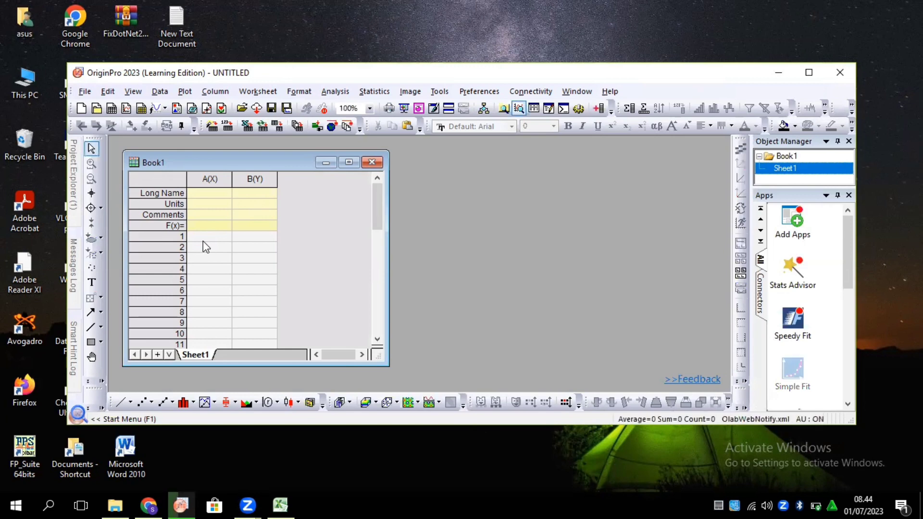
left_click(209, 239)
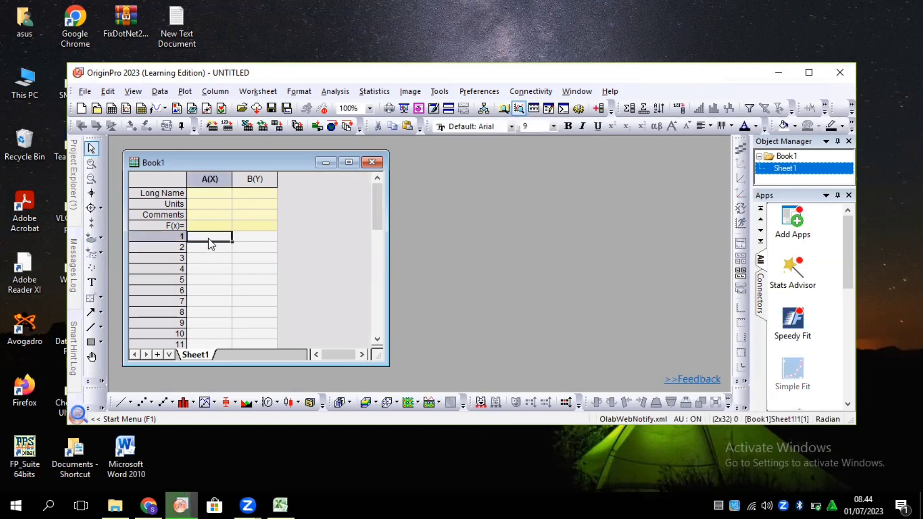
right_click(209, 238)
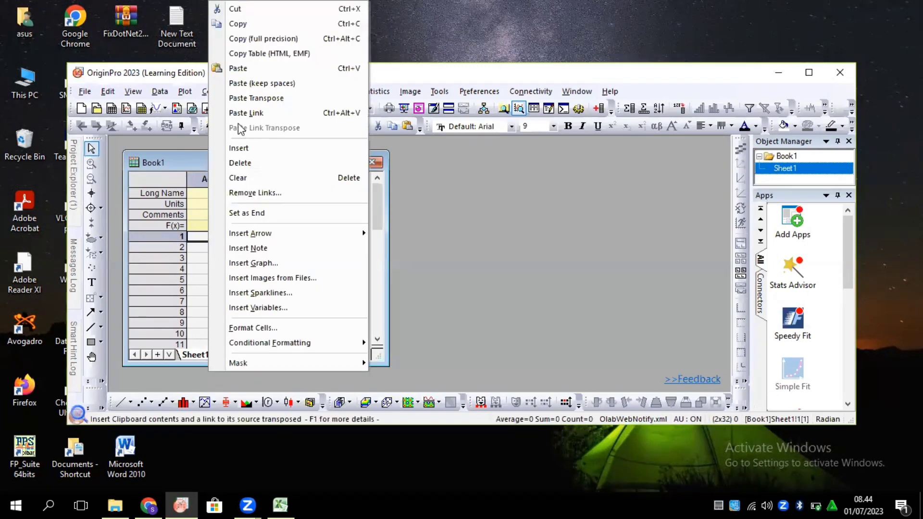
left_click(250, 70)
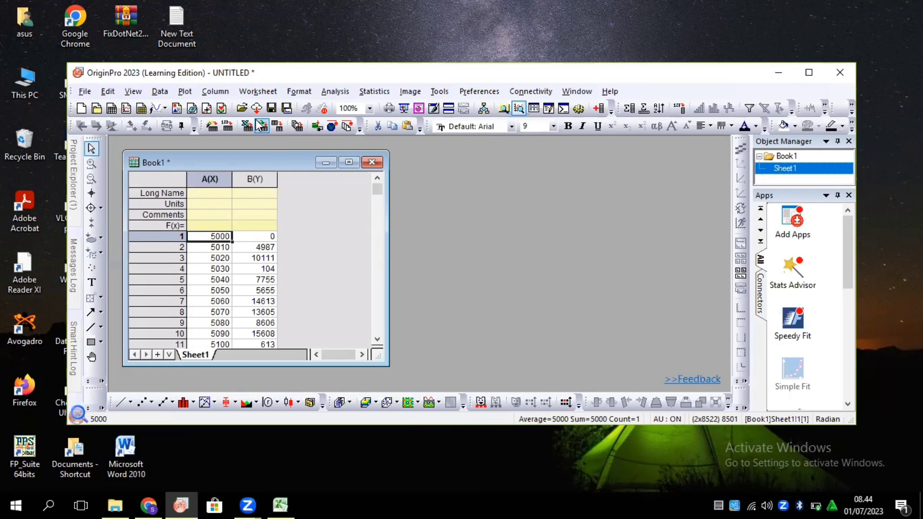
- Plot columns A(X) and B(Y) of Book1 as a line graph and maximize the OriginPro window
left_click(214, 180)
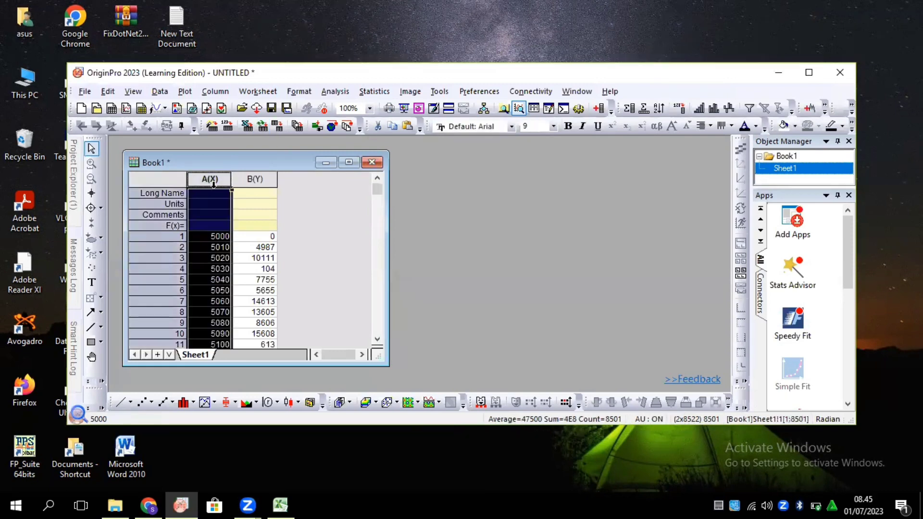
left_click(252, 177, "shift")
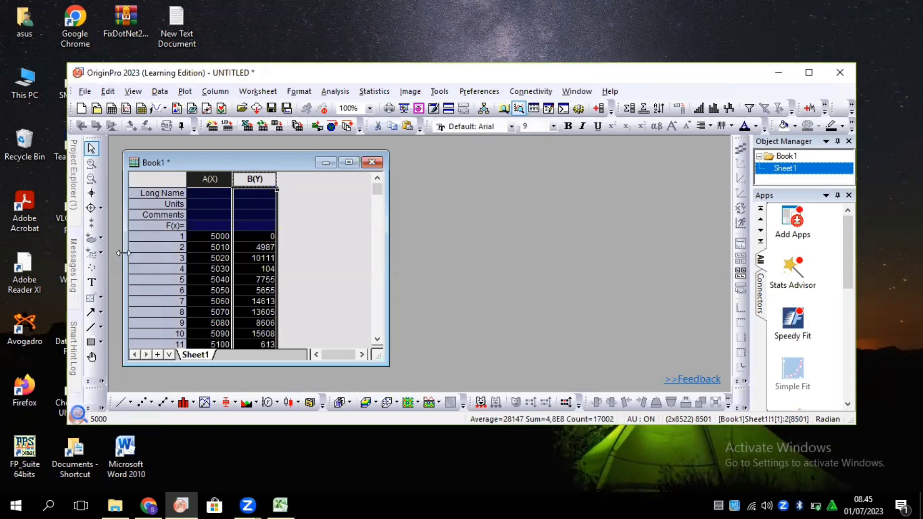
left_click(185, 91)
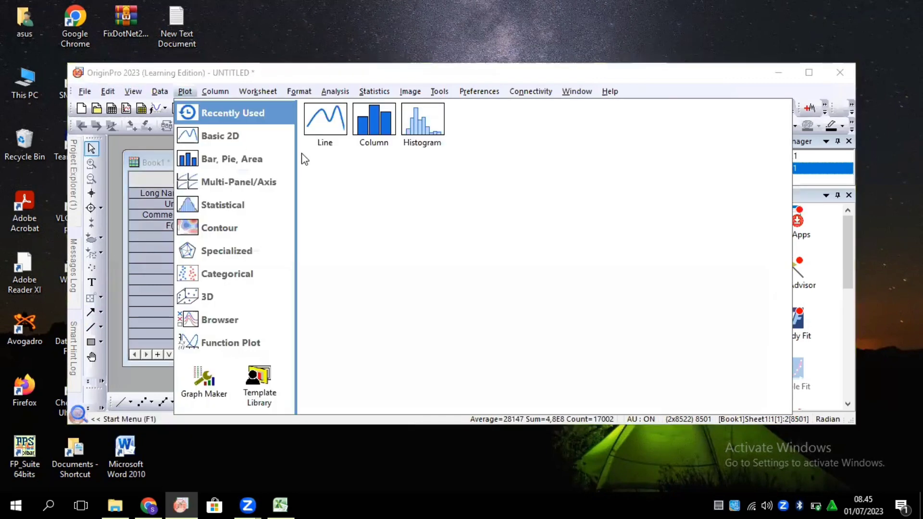
left_click(318, 124)
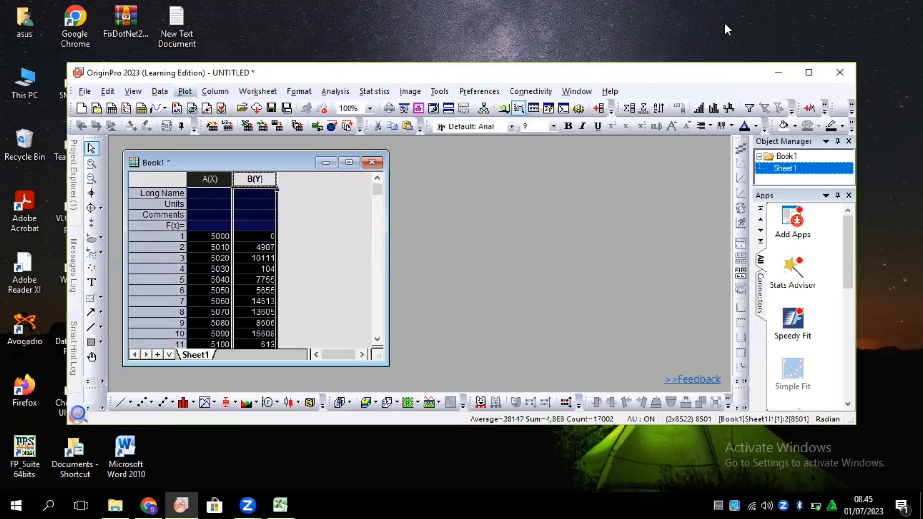
left_click(809, 73)
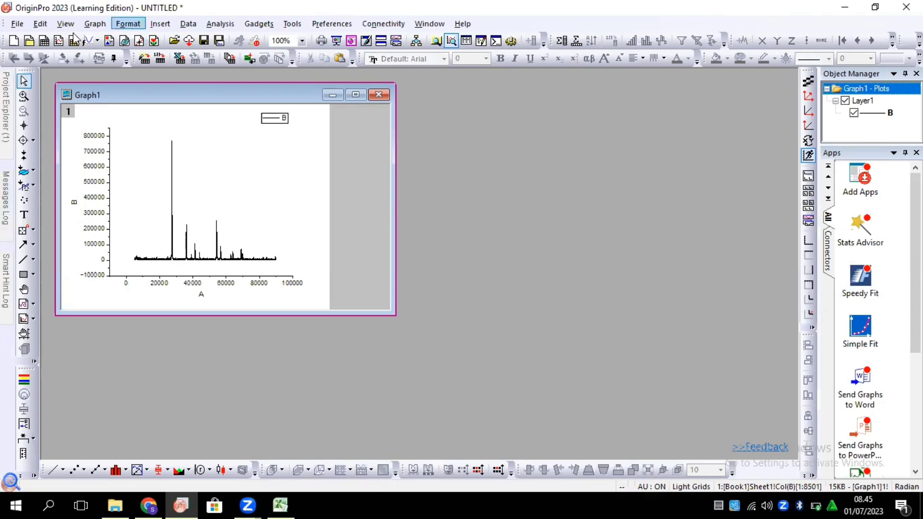
- Start the Smooth signal-processing operation on the plotted curve with the Adjacent-Averaging method
left_click(223, 28)
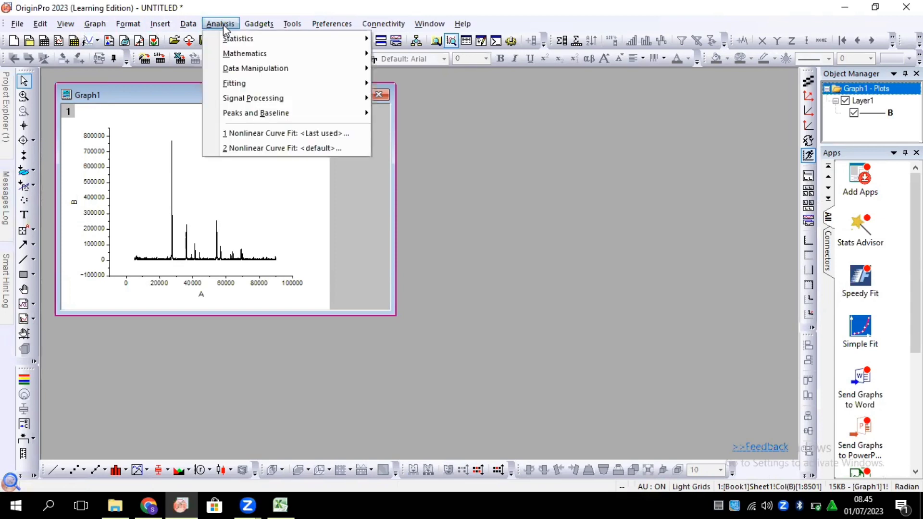
mouse_move(357, 106)
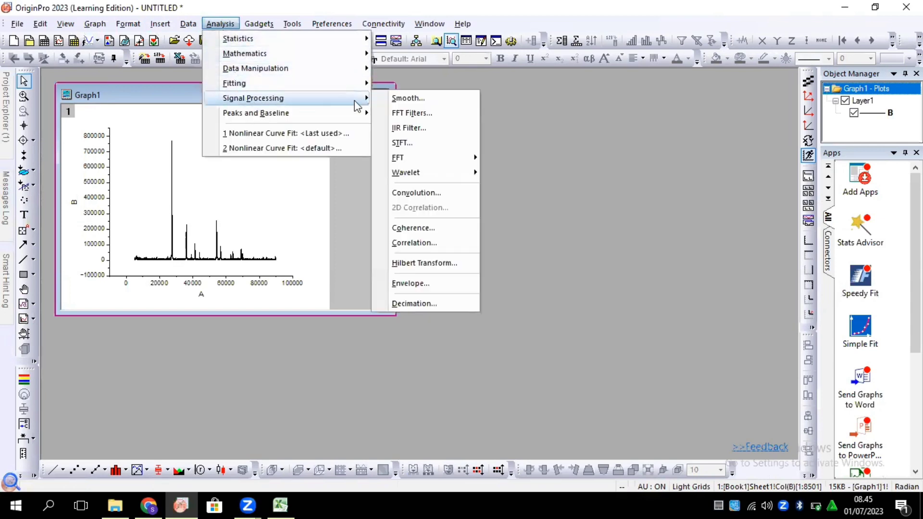
left_click(431, 101)
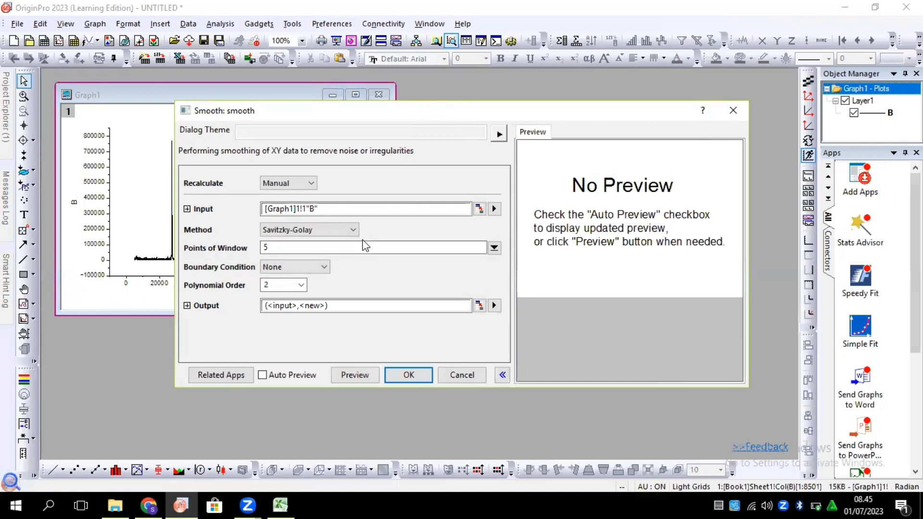
left_click(346, 230)
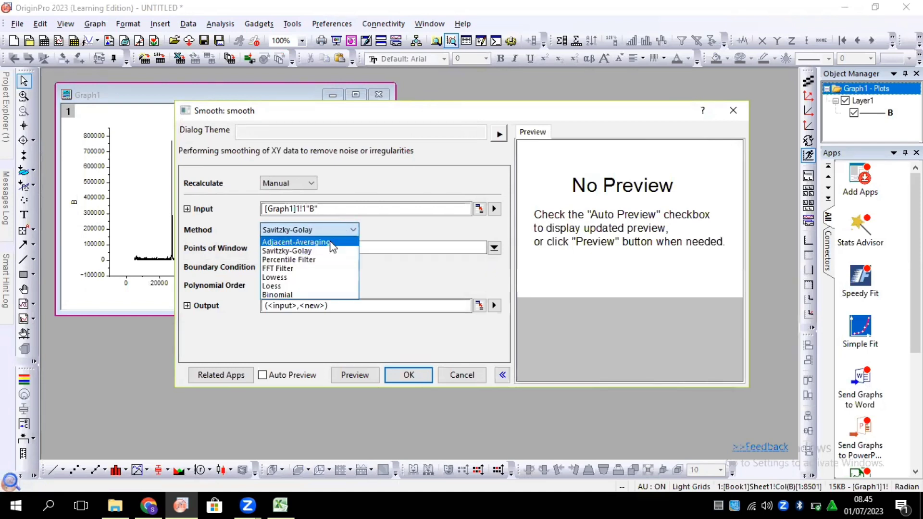
left_click(330, 242)
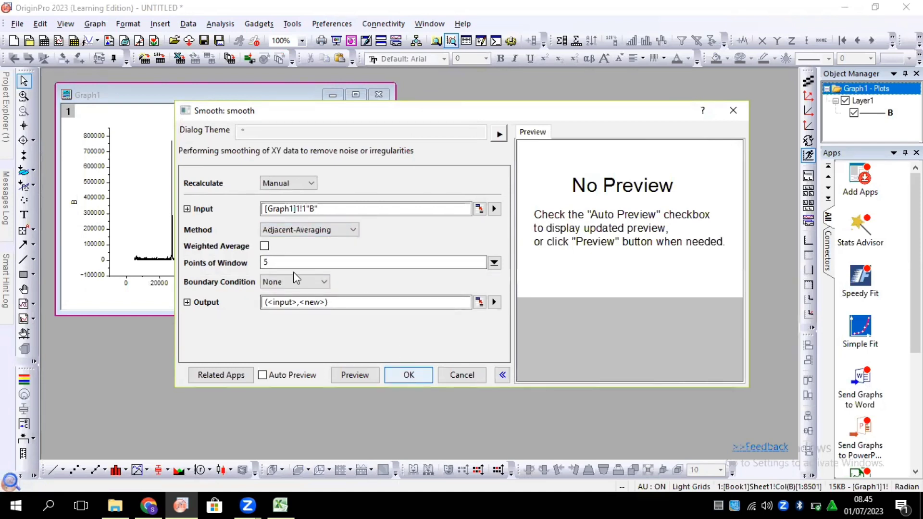
- Set the smoothing's points of window to 35 and apply it to the curve
left_click(478, 262)
key("BackSpace")
type("3")
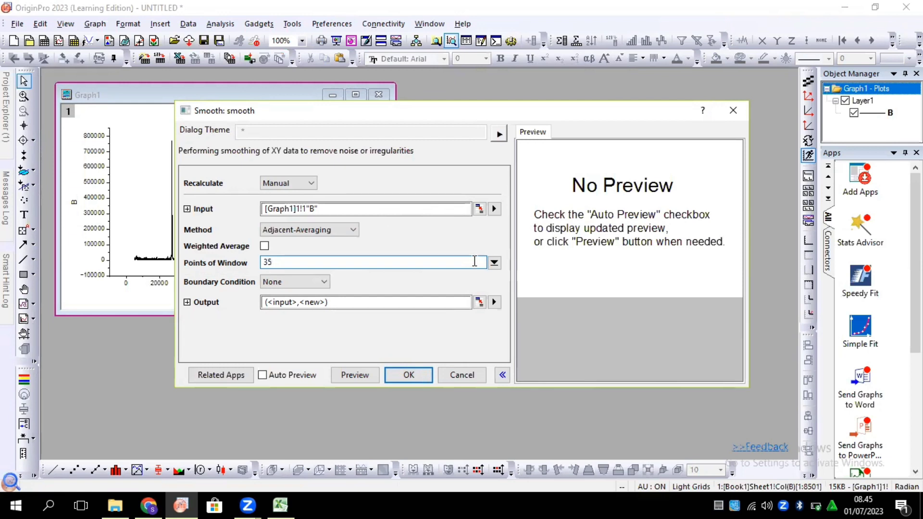
left_click(536, 129)
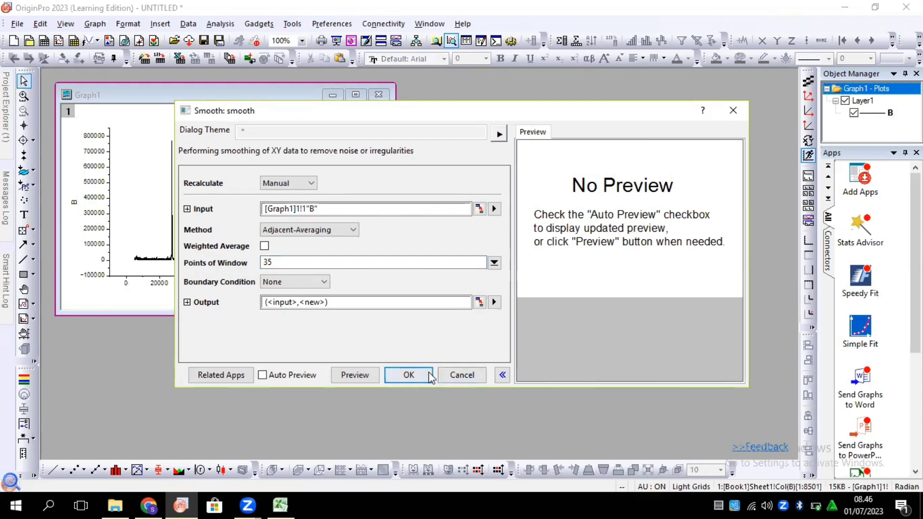
left_click(354, 374)
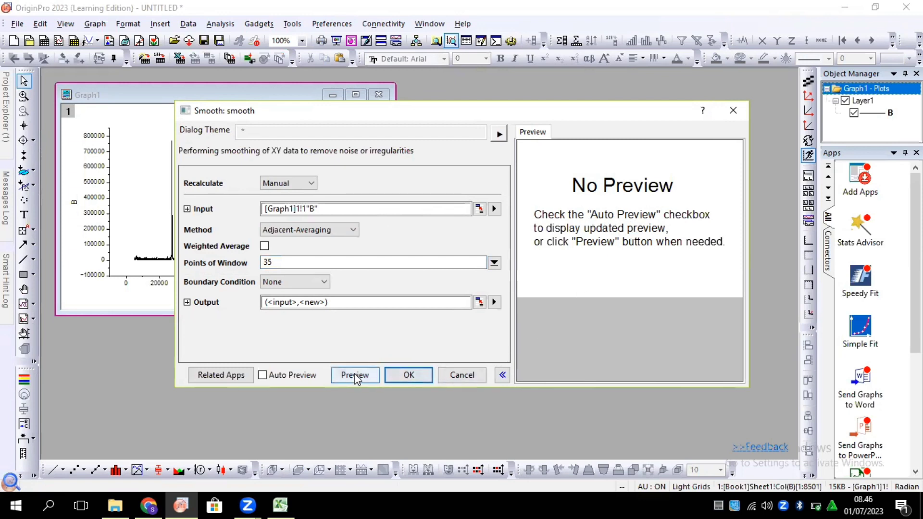
left_click(409, 375)
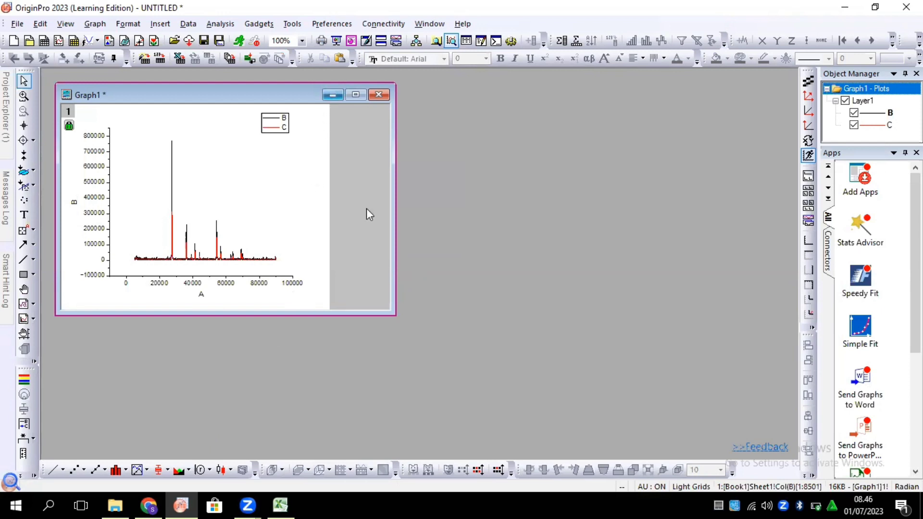
- Move the Graph1 window aside to uncover the Book1 worksheet and maximize the worksheet window
left_click_drag(281, 102, 579, 103)
left_click(287, 93)
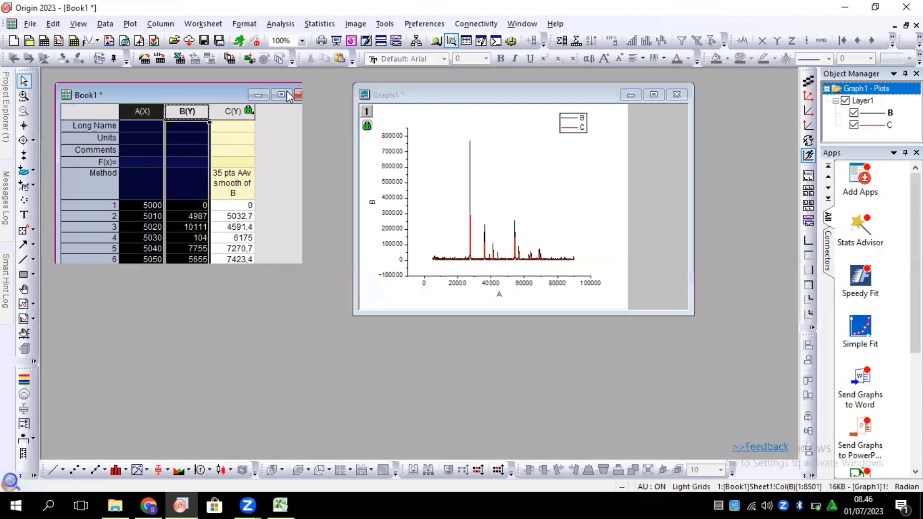
left_click(280, 152)
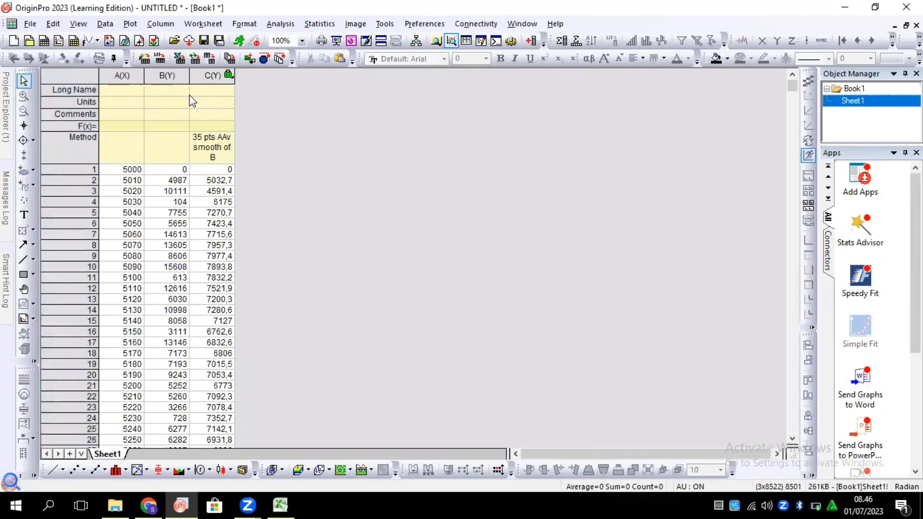
- Plot the smoothed column C(Y) against column A(X) as a new line graph
left_click(121, 75)
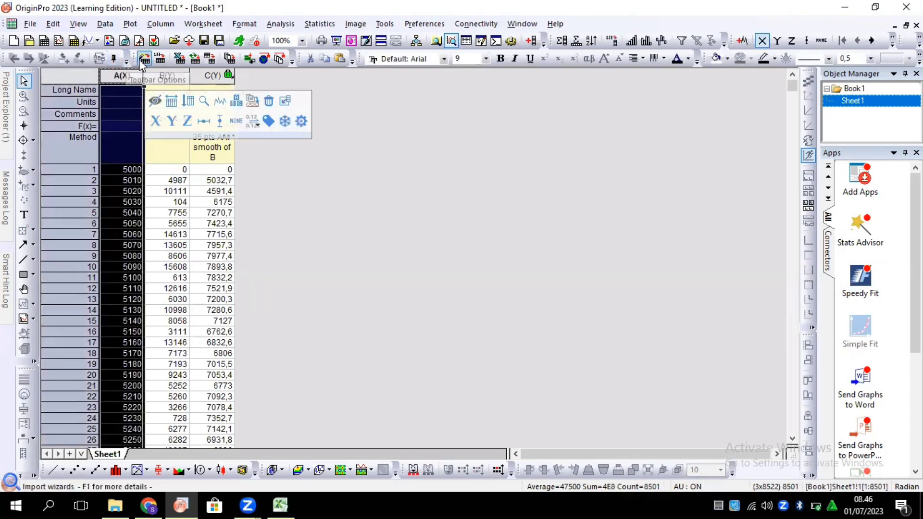
left_click(212, 75, "ctrl")
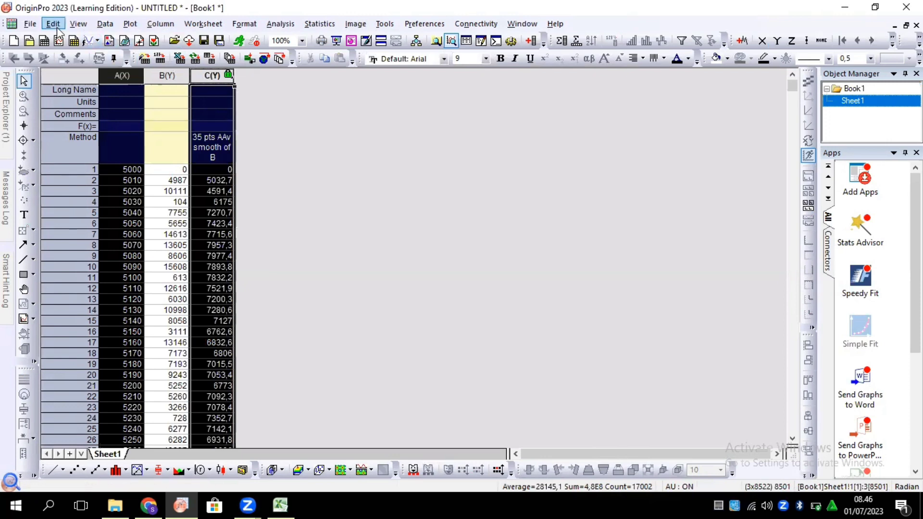
left_click(130, 23)
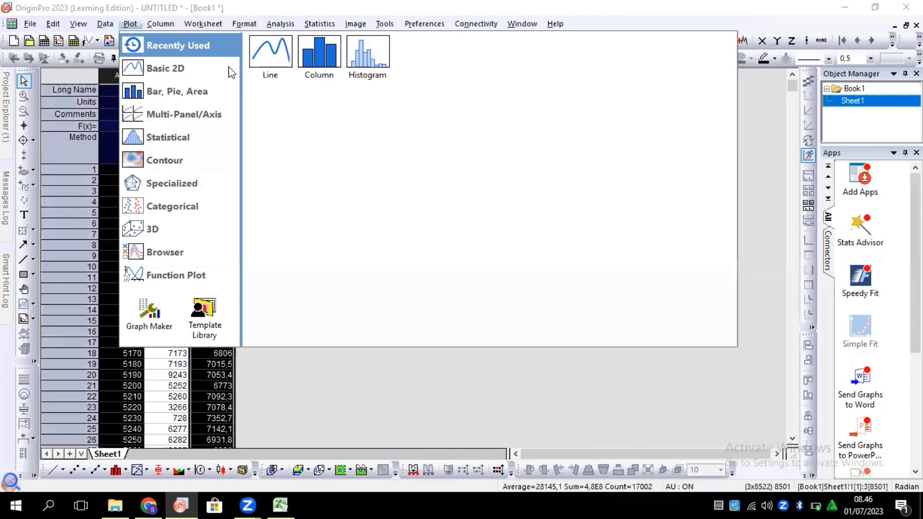
left_click(255, 58)
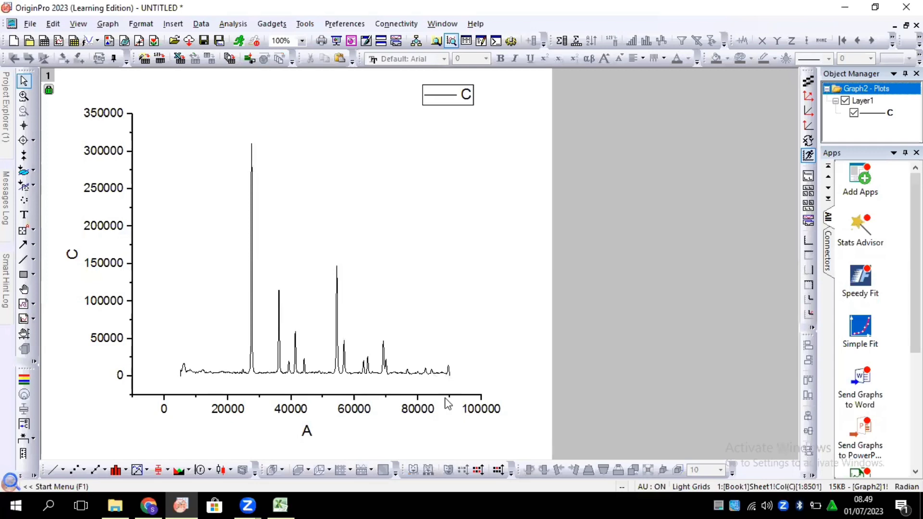
- Set the scale of both the horizontal and the vertical axis of the smoothed graph to start from 0
mouse_move(445, 403)
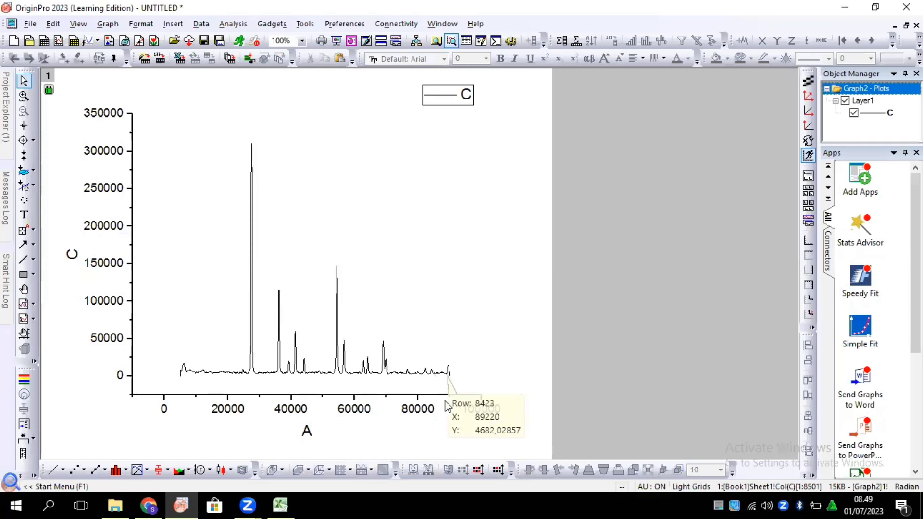
left_click(368, 395)
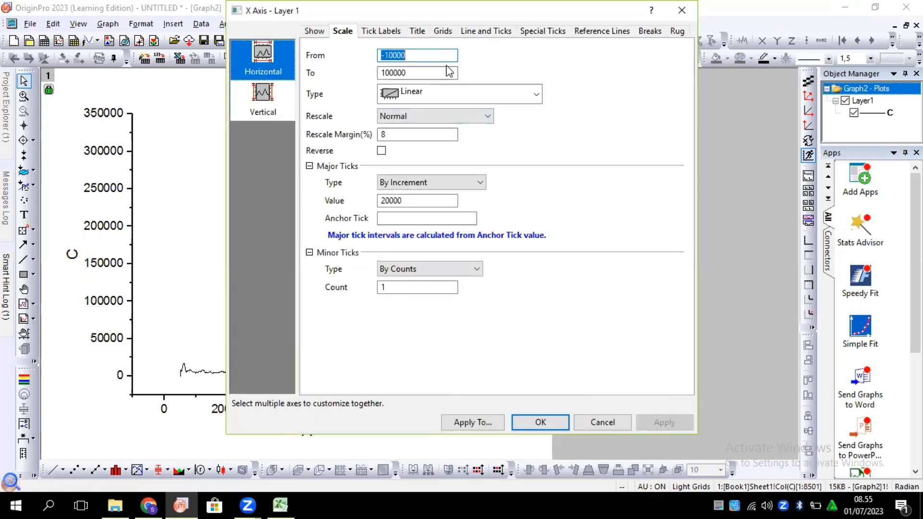
type("0")
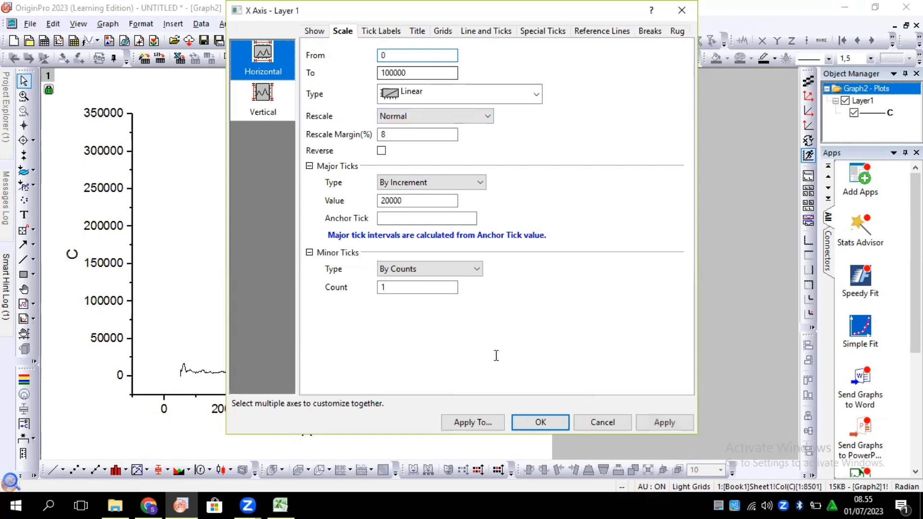
left_click(262, 98)
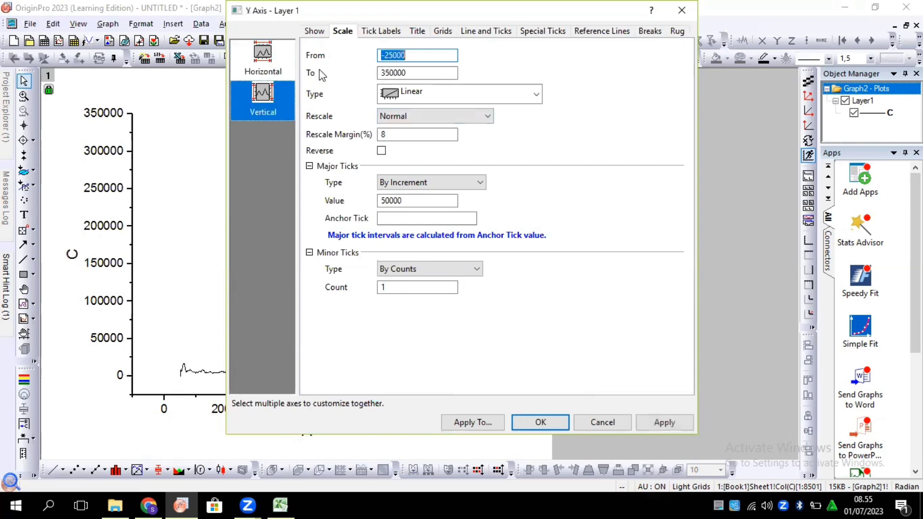
type("0")
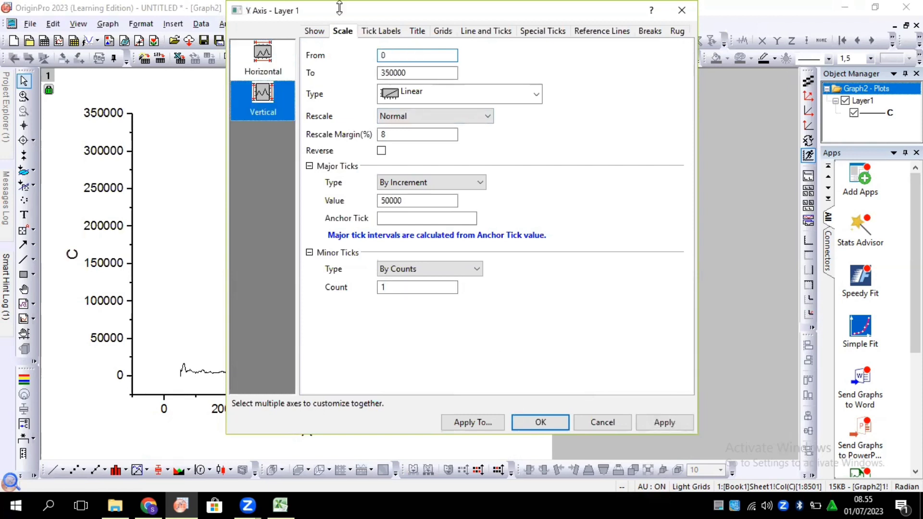
left_click(265, 65)
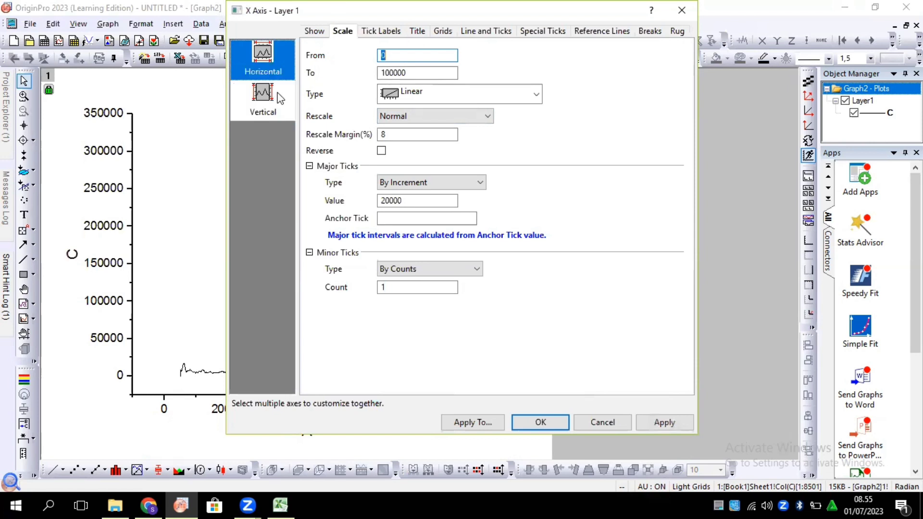
left_click(260, 102)
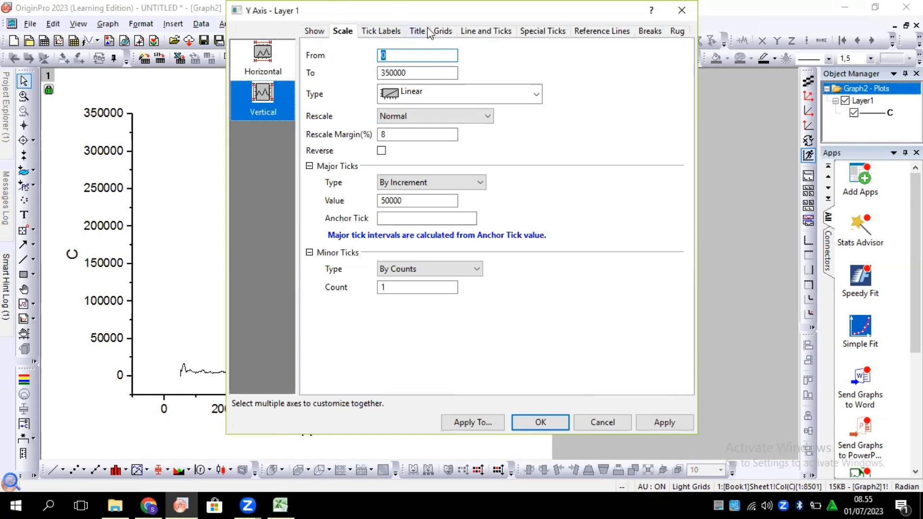
- Set the major and minor tick styles of the left axis to None
left_click(500, 35)
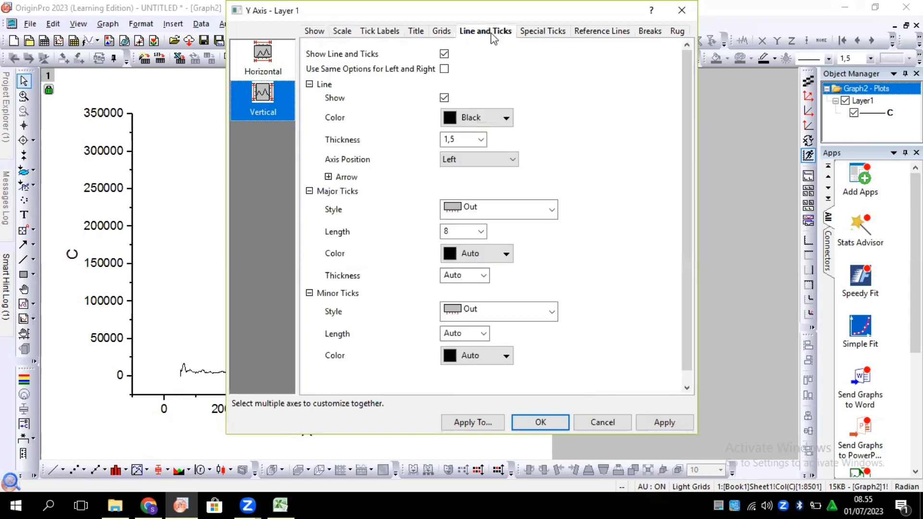
left_click(478, 209)
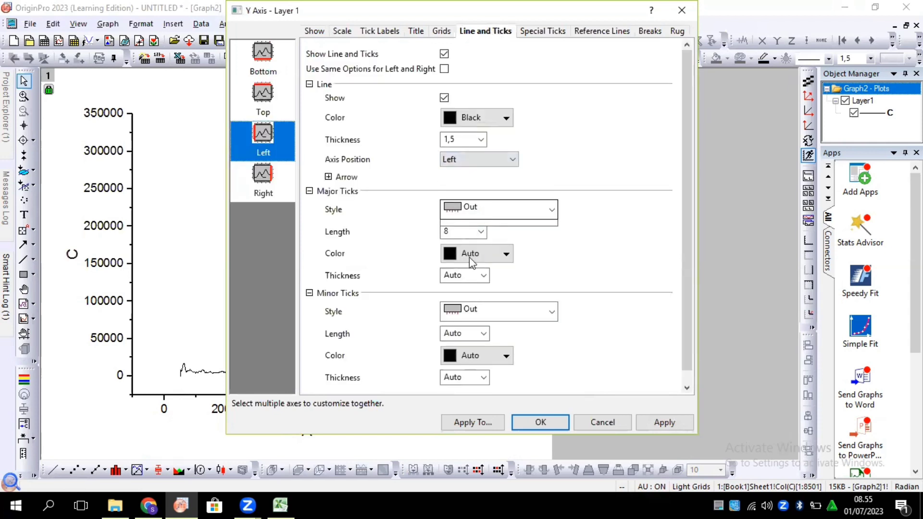
left_click(467, 303)
left_click(552, 312)
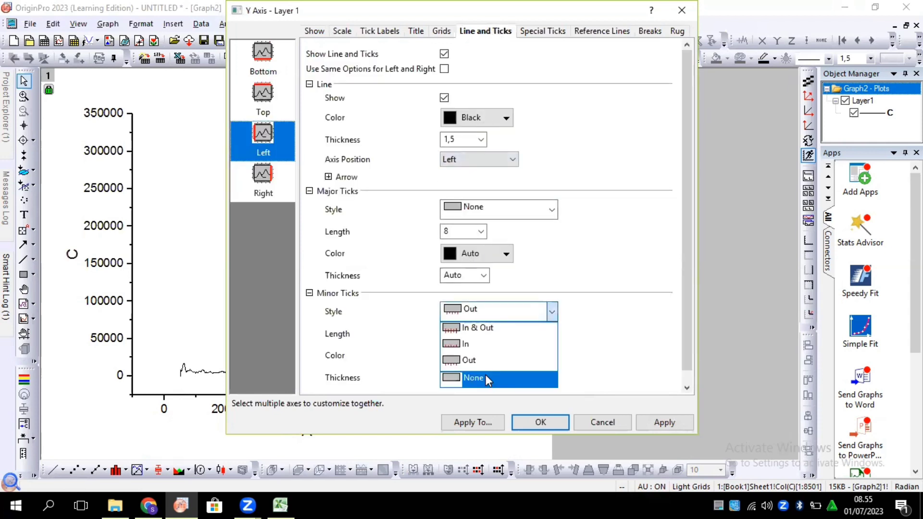
left_click(485, 377)
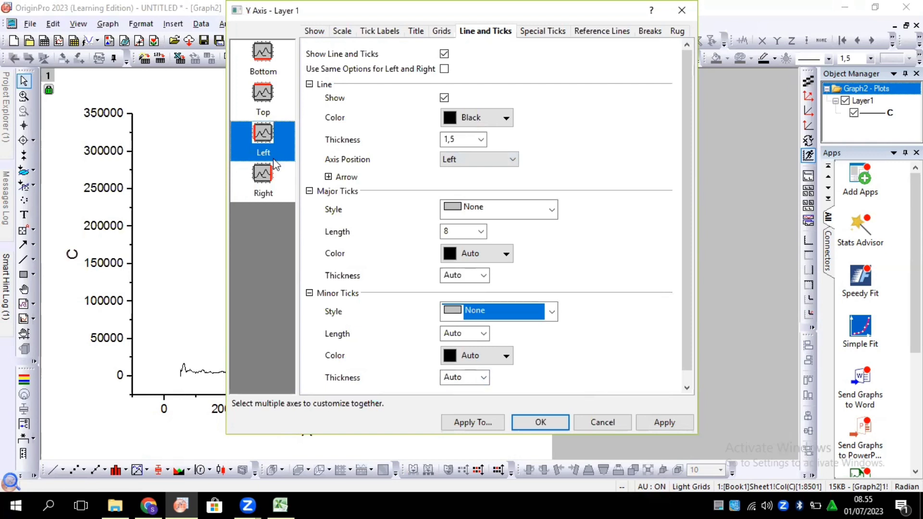
- Show the line and ticks of the top axis, with major and minor tick styles set to None
left_click(261, 95)
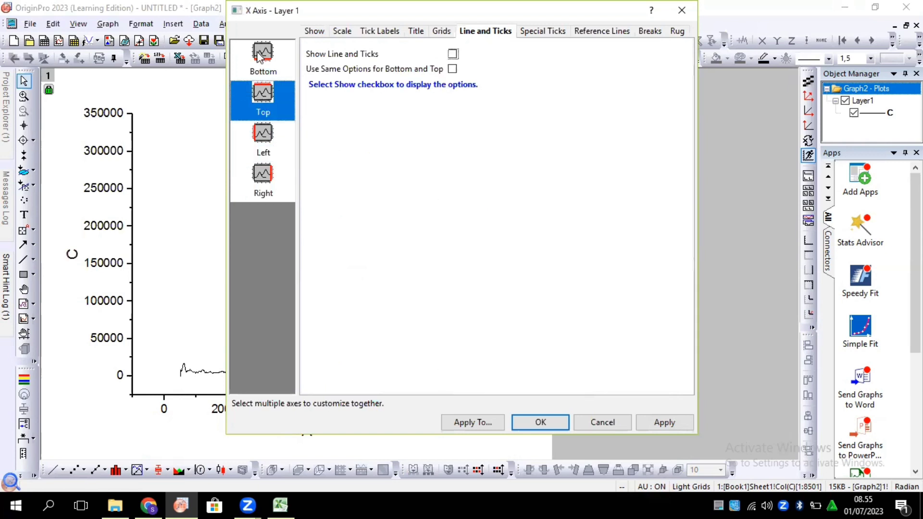
left_click(453, 55)
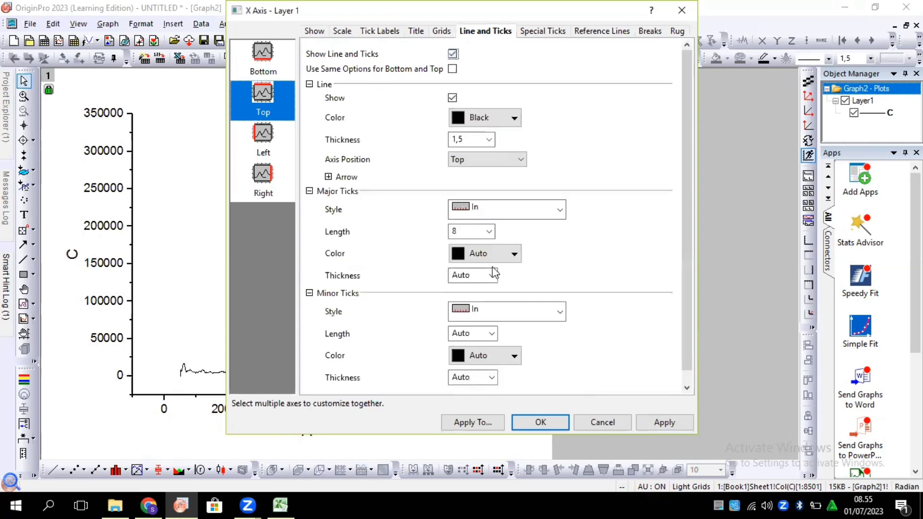
left_click(490, 377)
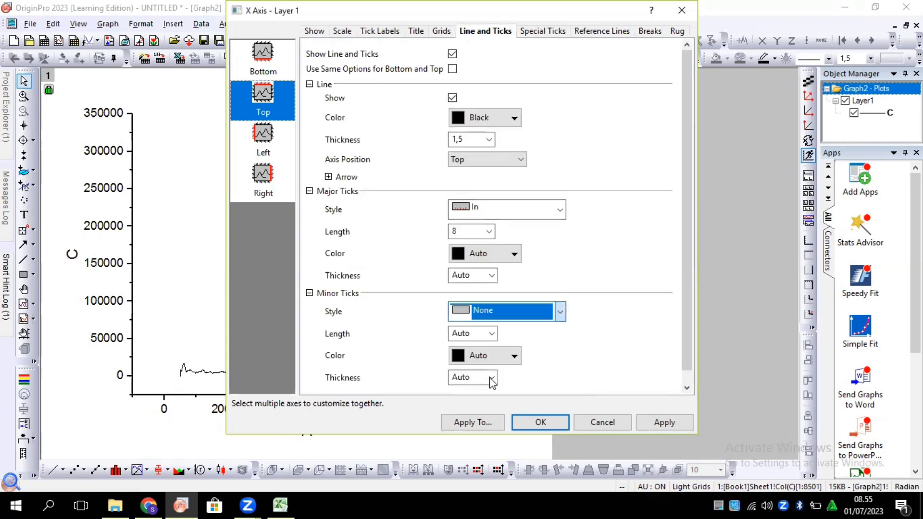
left_click(512, 202)
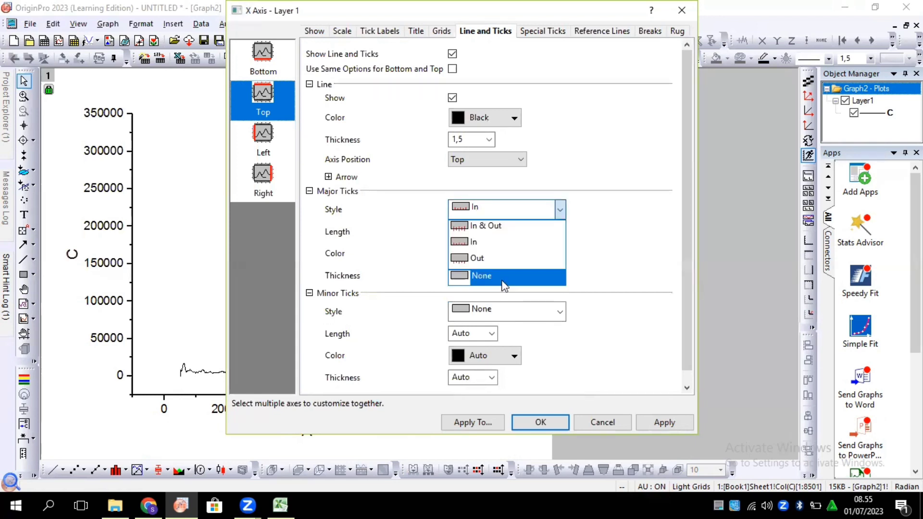
left_click(504, 281)
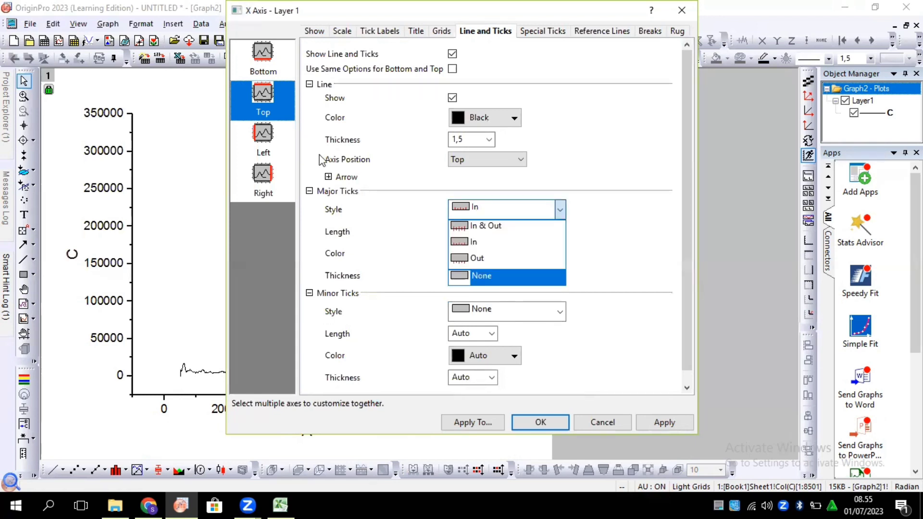
- Set the major and minor tick styles of the bottom axis to None and apply the axis settings
left_click(268, 66)
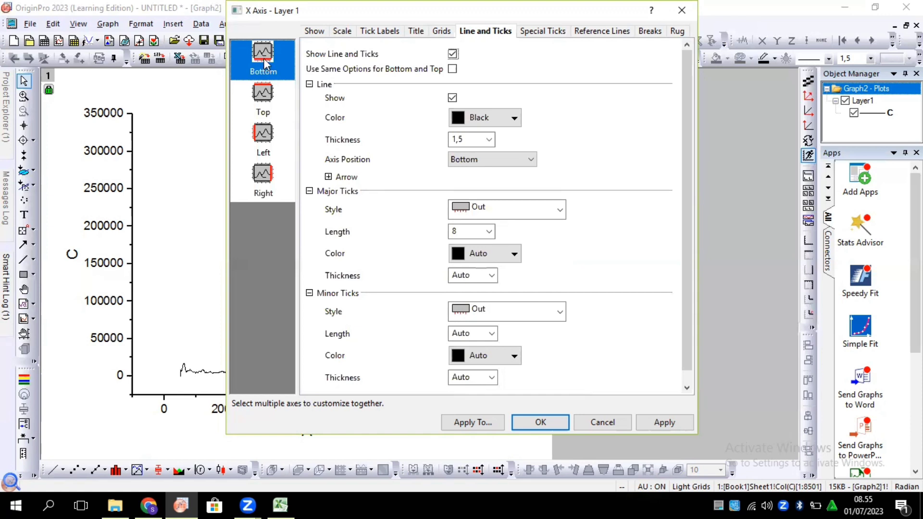
left_click(519, 212)
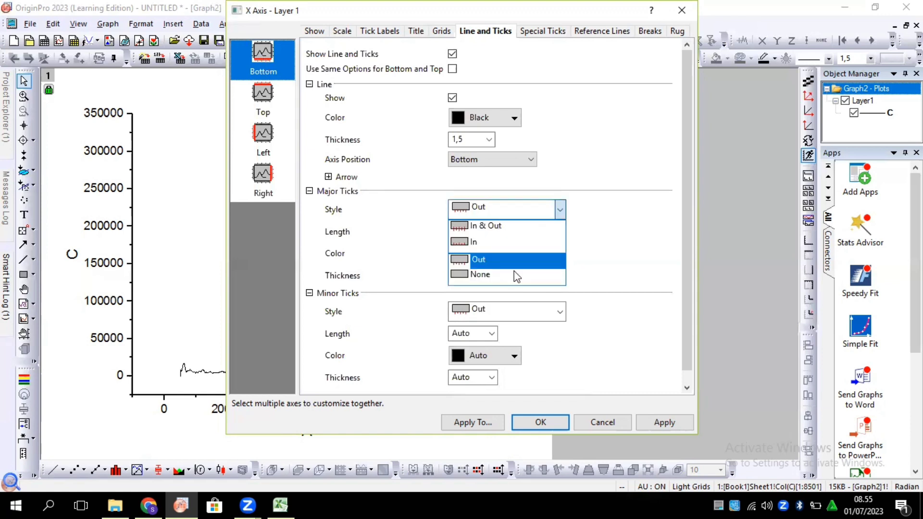
left_click(510, 312)
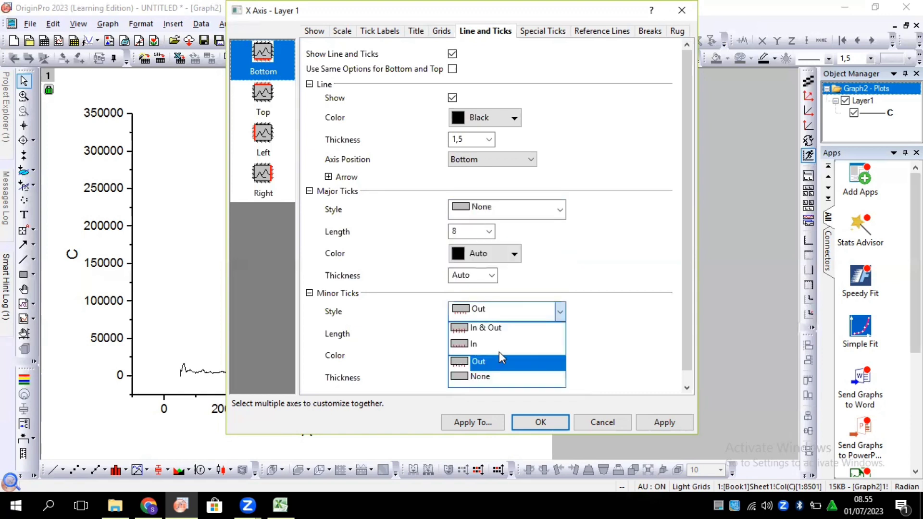
left_click(499, 375)
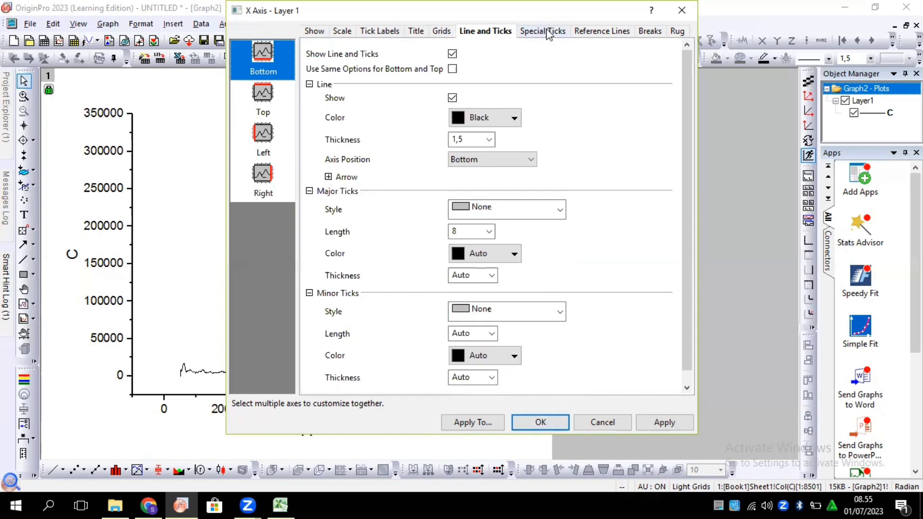
left_click(543, 423)
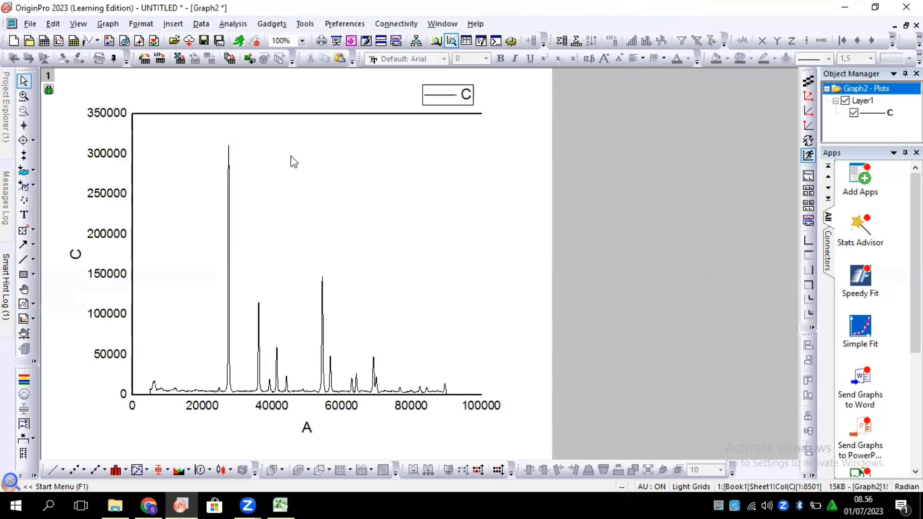
- Show the line of the right axis to close the plot frame, with major and minor tick styles set to None
double_click(394, 115)
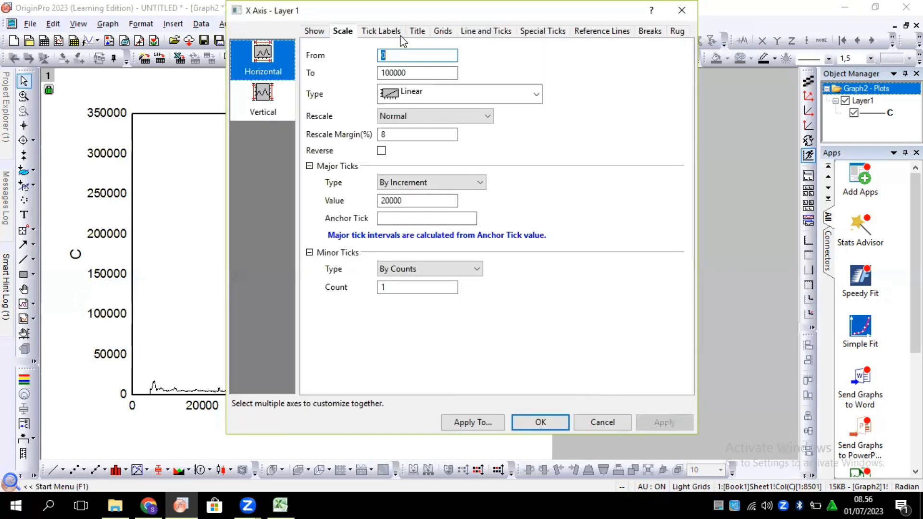
left_click(504, 33)
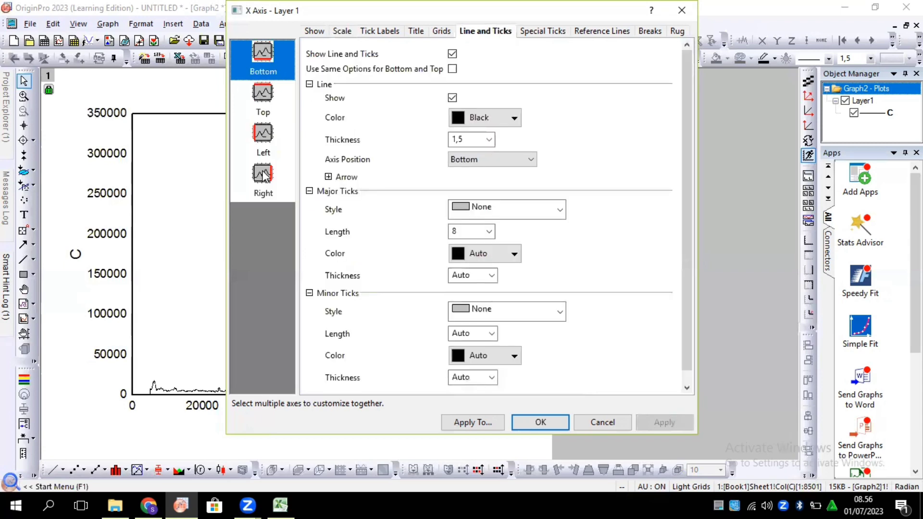
left_click(264, 176)
left_click(445, 54)
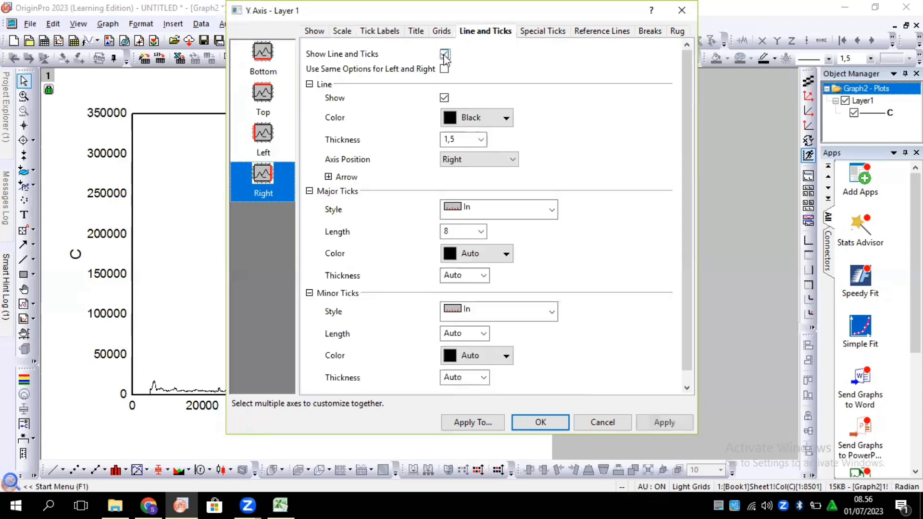
left_click(491, 211)
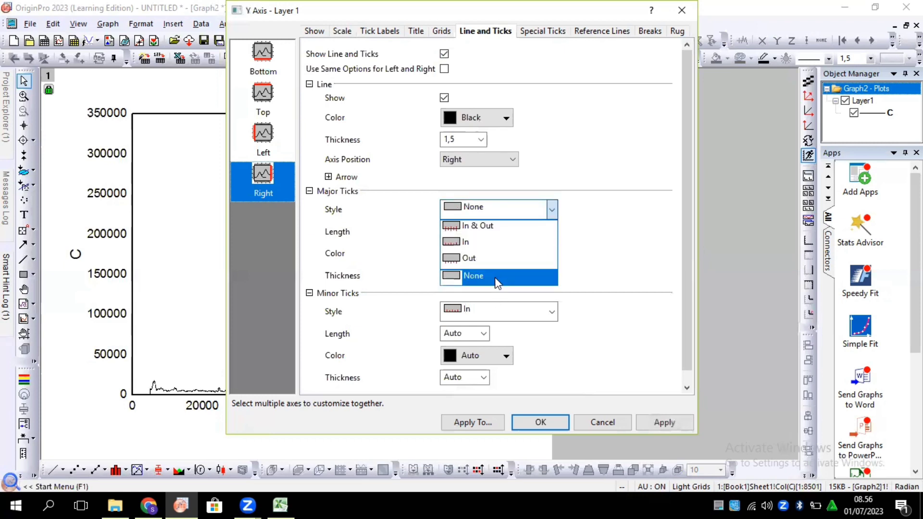
left_click(496, 275)
left_click(498, 310)
left_click(494, 378)
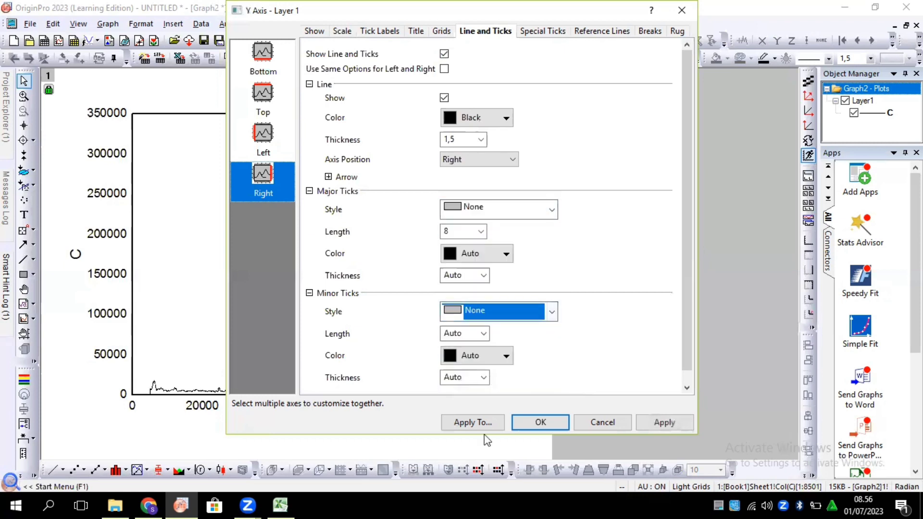
left_click(533, 423)
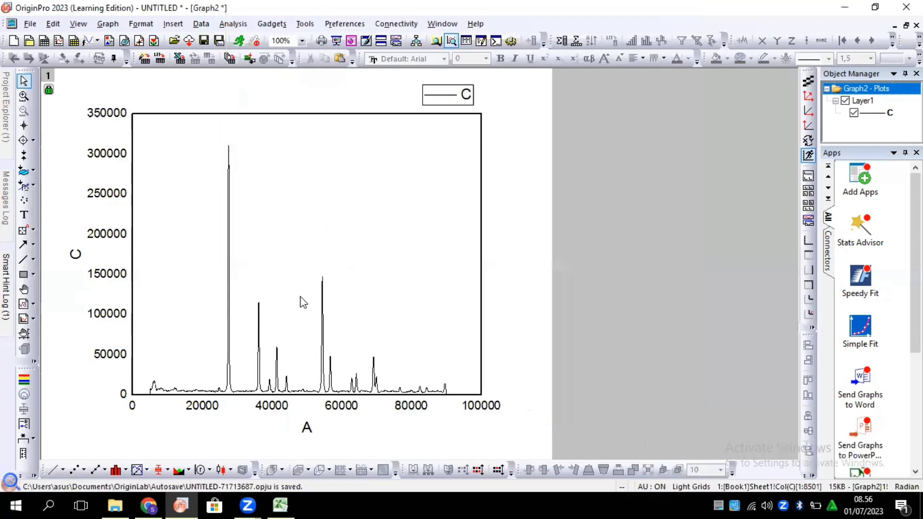
left_click(455, 88)
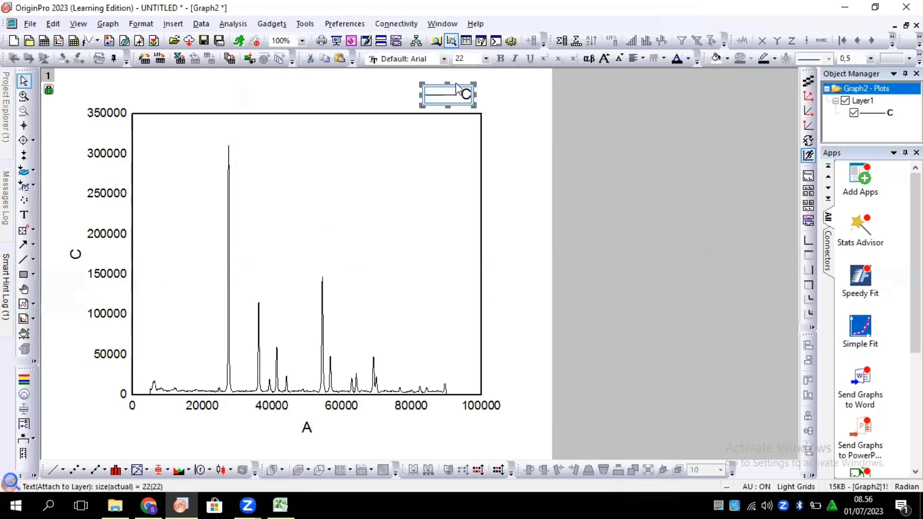
double_click(455, 91)
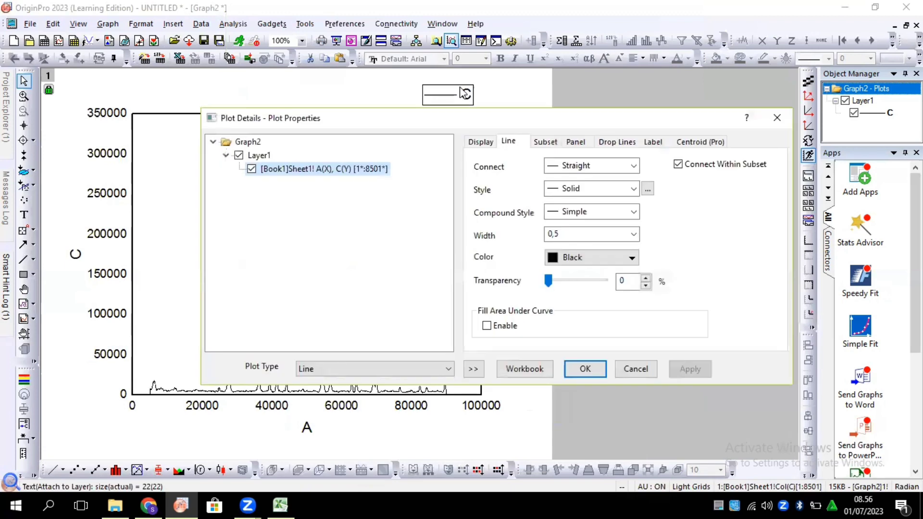
left_click(777, 118)
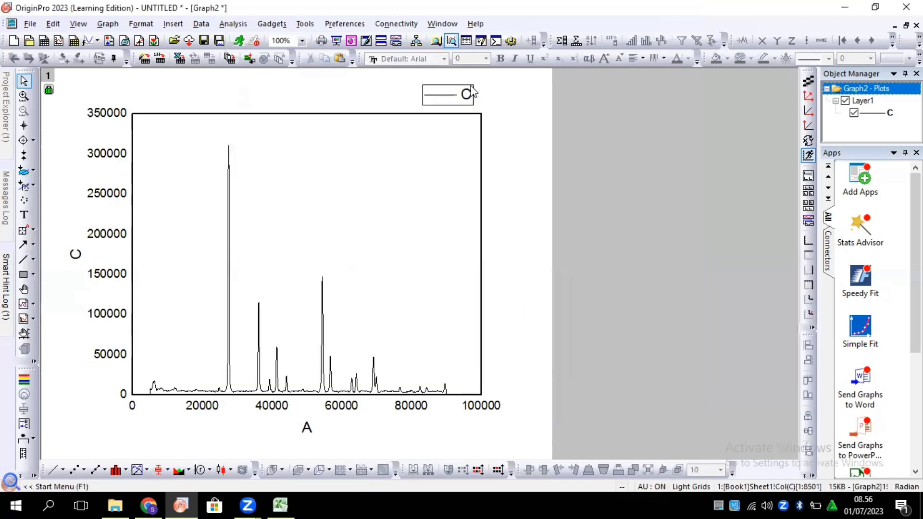
- Move the legend inside the upper-right corner of the plot frame and hide the left axis tick labels
left_click_drag(473, 91, 459, 140)
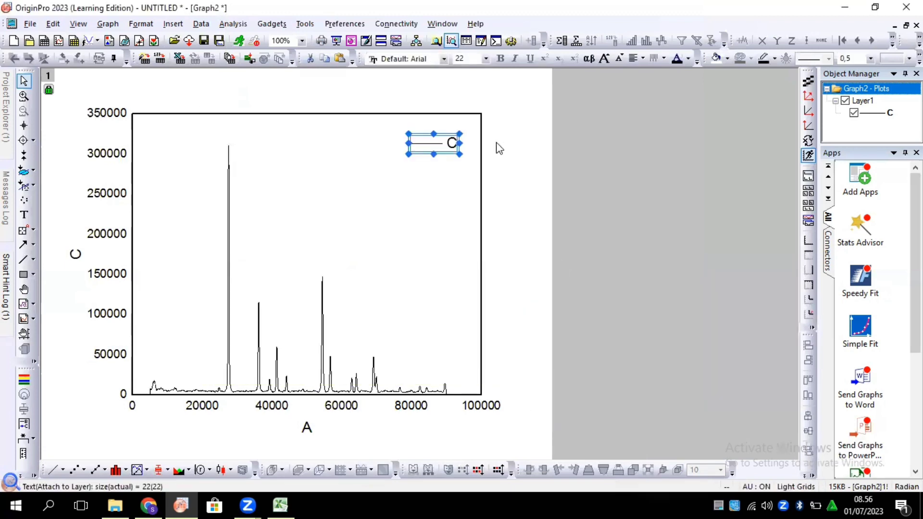
left_click(117, 158)
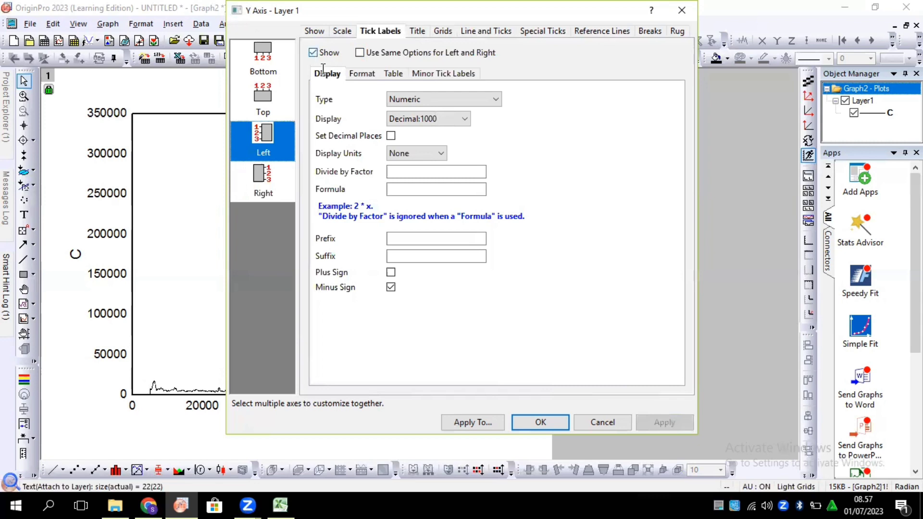
left_click(555, 417)
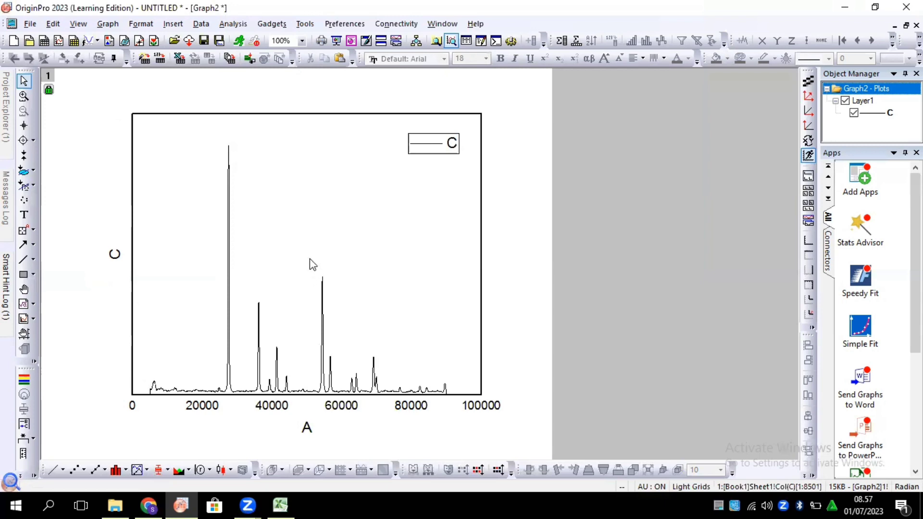
- Delete the legend's text entry, keeping its line sample and leaving the legend open for editing
double_click(452, 145)
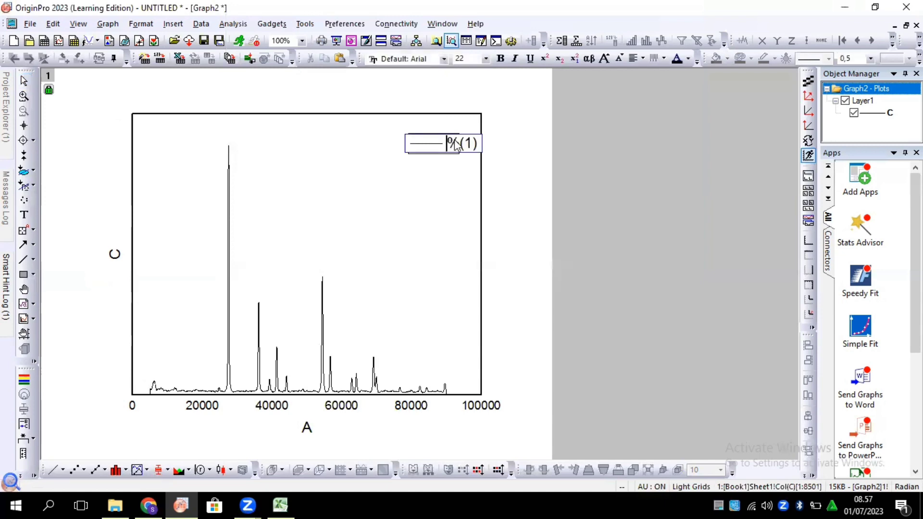
left_click(475, 145, "shift")
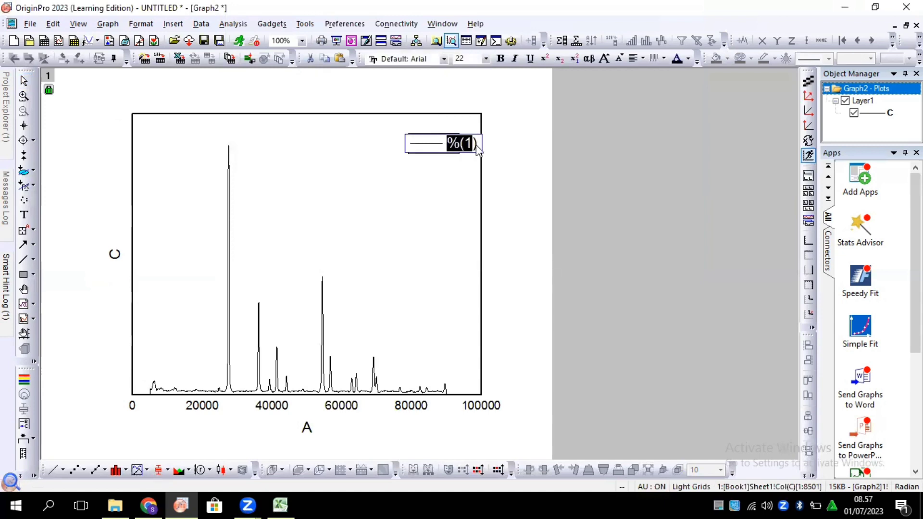
key("shift+Right")
key("Delete")
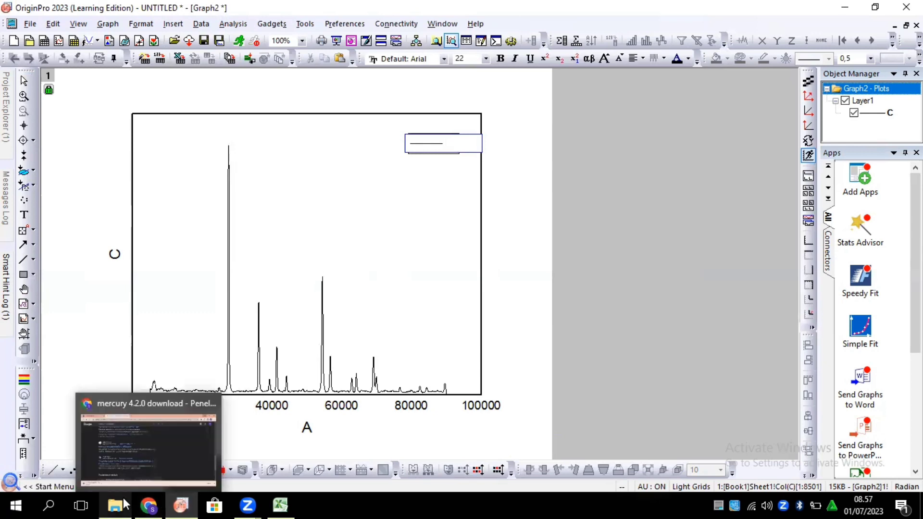
- Open the Data XRD NIM Genap_Report file from the recent files in File Explorer
mouse_move(123, 497)
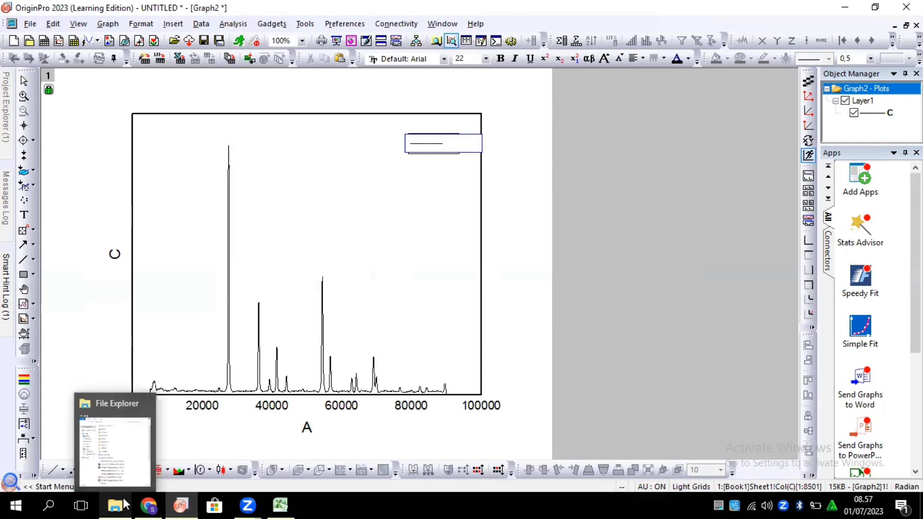
left_click(124, 498)
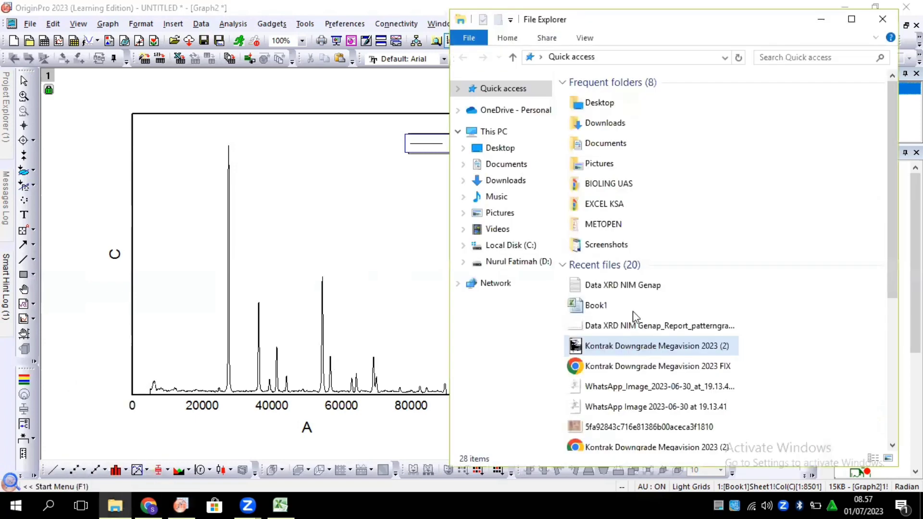
scroll(630, 321, "down", 1)
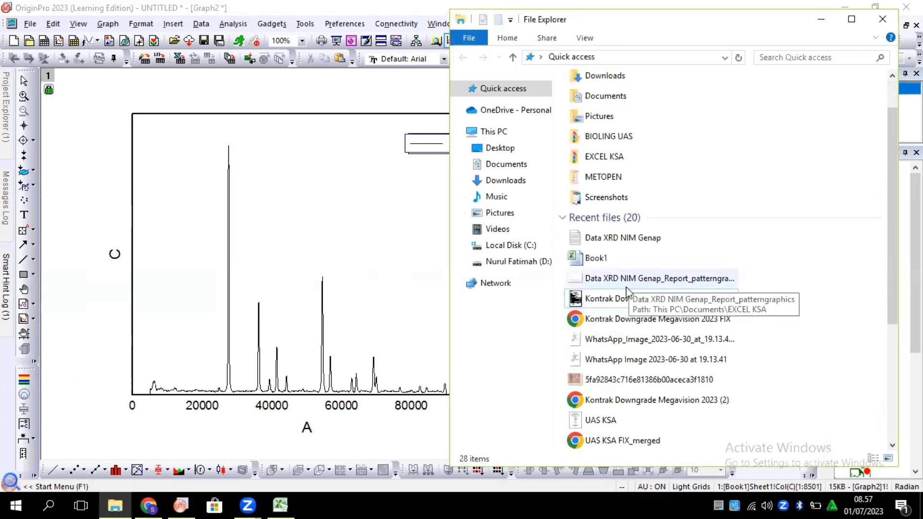
scroll(620, 331, "down", 1)
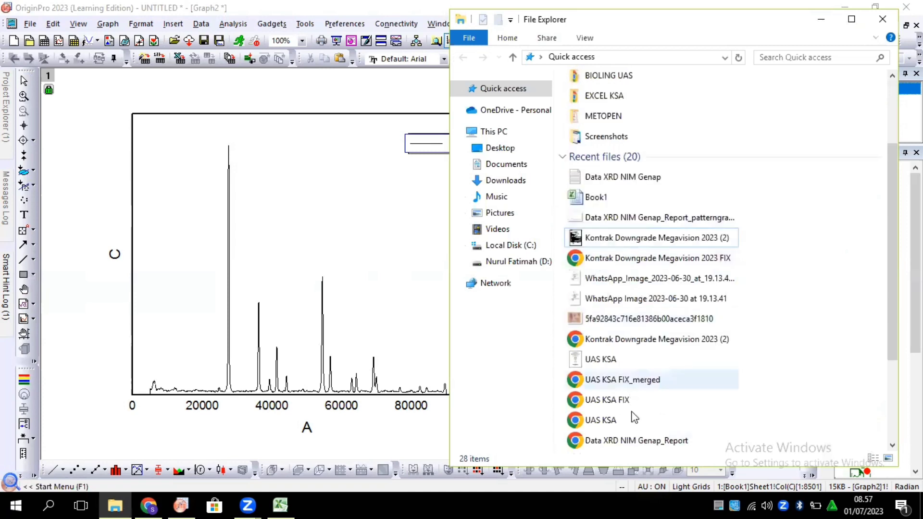
scroll(628, 392, "down", 1)
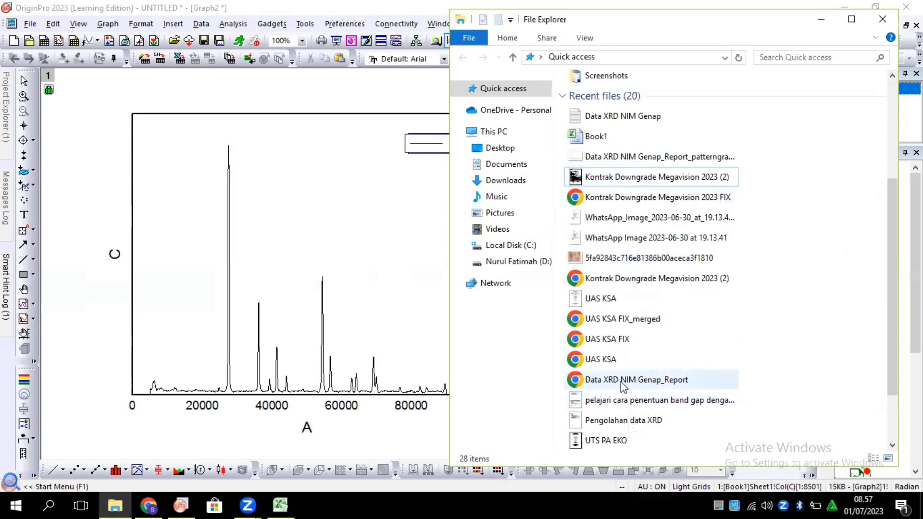
left_click(622, 383)
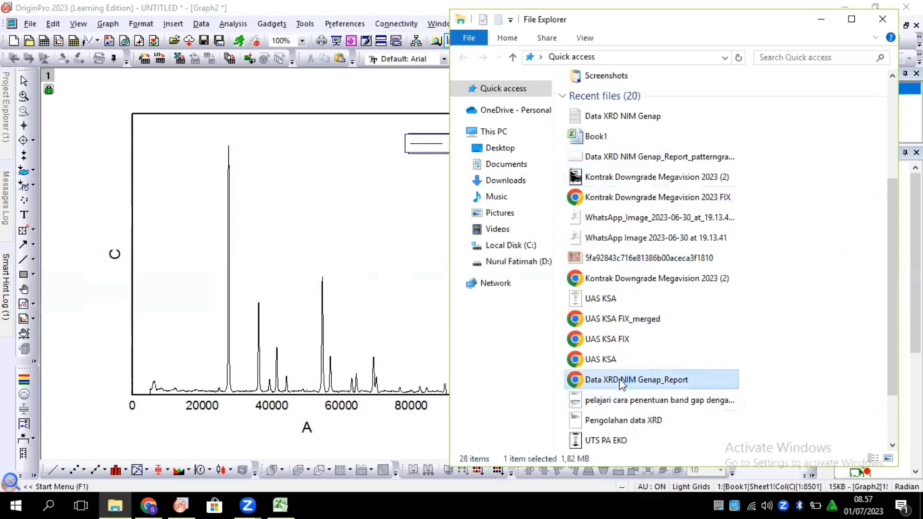
double_click(622, 383)
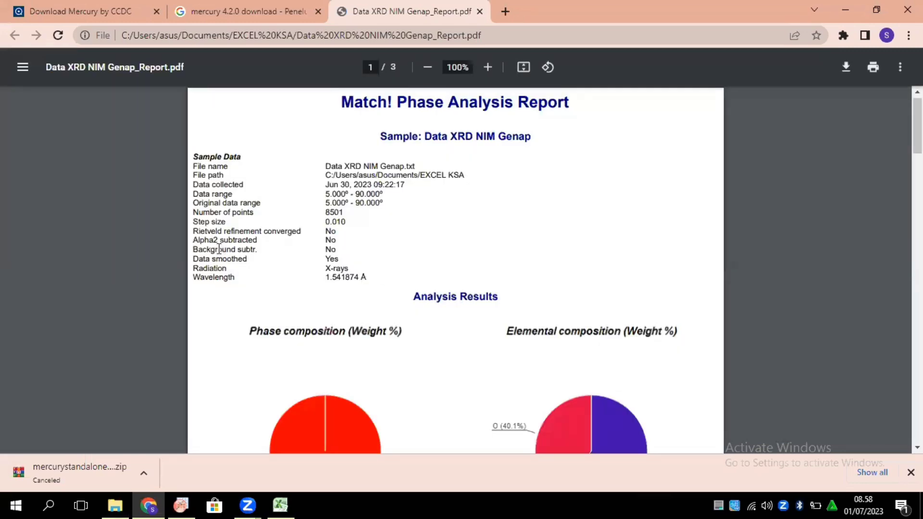
- Copy the formula sum O2 Ti from the report's details of the identified Rutile phase and minimize the report
scroll(219, 249, "down", 1)
scroll(219, 248, "down", 5)
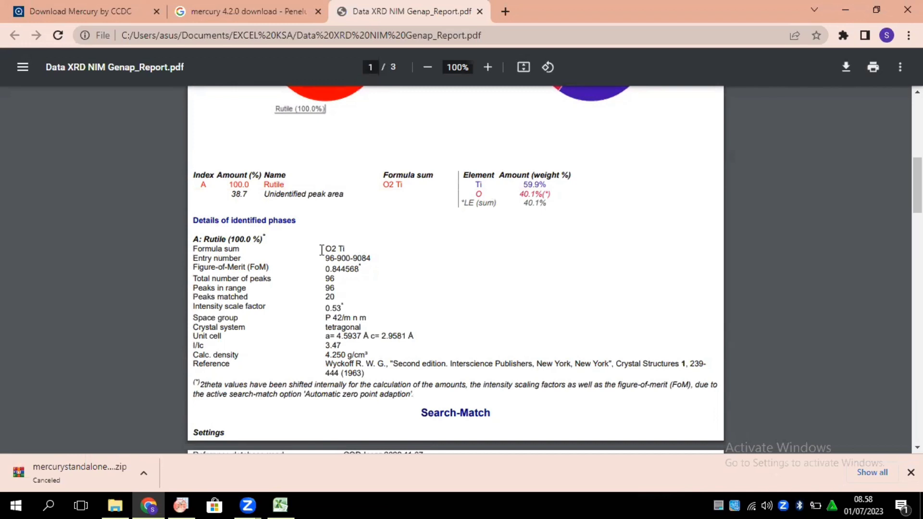
left_click_drag(325, 249, 348, 249)
right_click(341, 249)
left_click(366, 260)
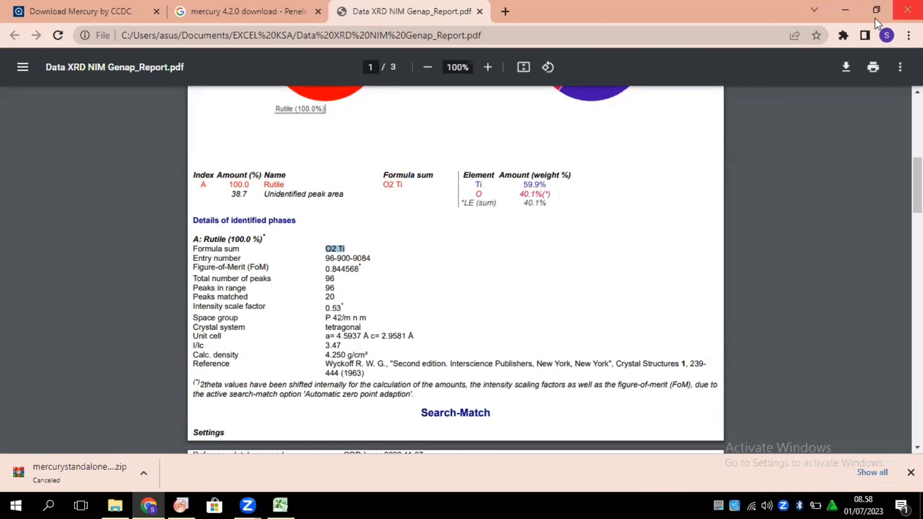
left_click(845, 9)
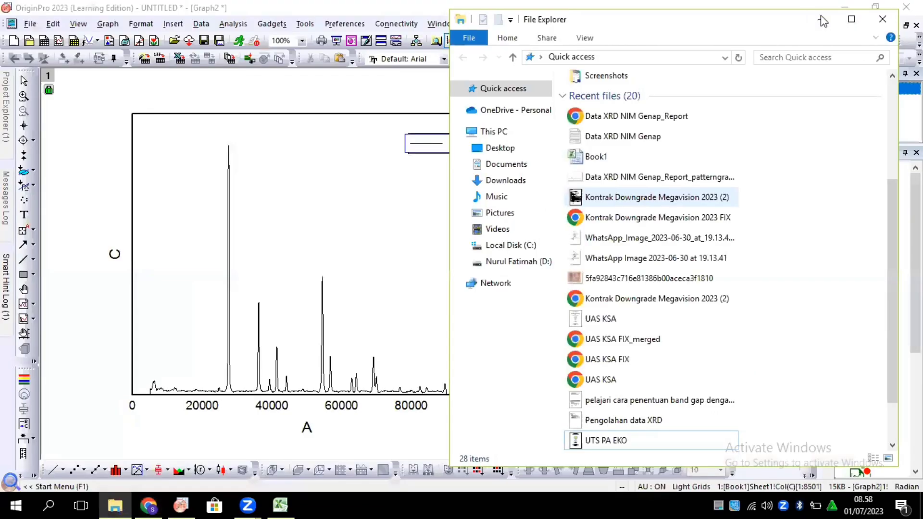
- In the OriginPro graph, enter O₂Ti with a subscript 2 as the text beside the legend's line sample
left_click(413, 158)
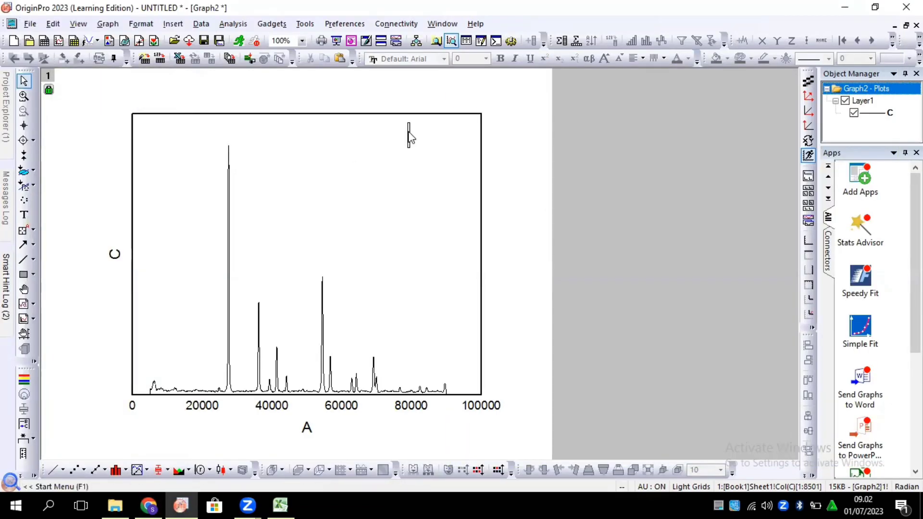
left_click(409, 133)
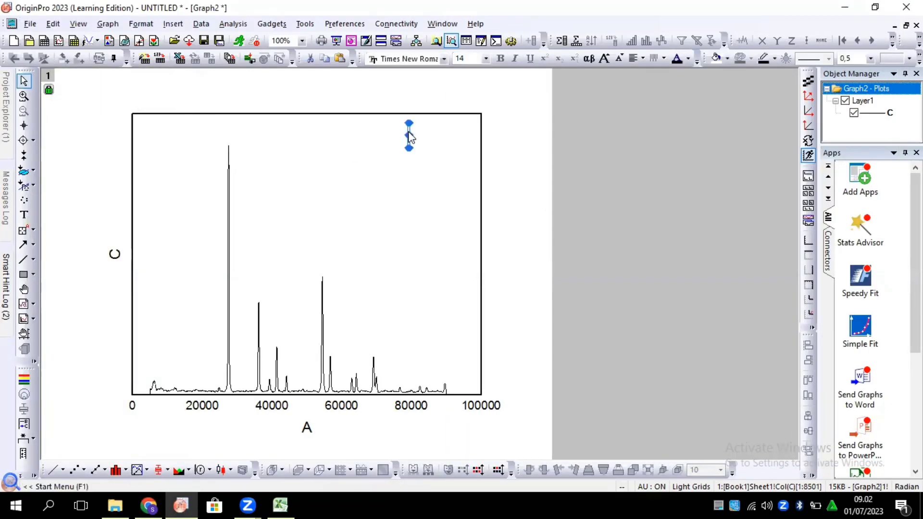
double_click(409, 136)
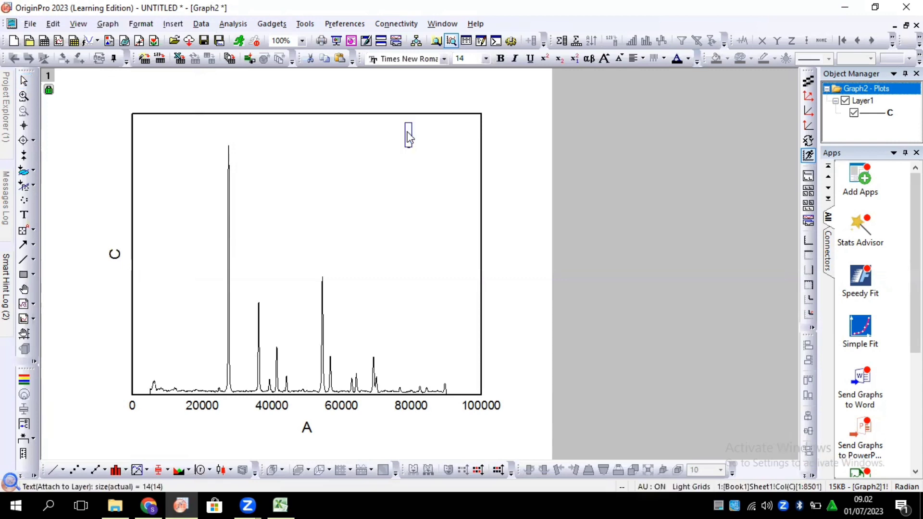
key("ctrl+v")
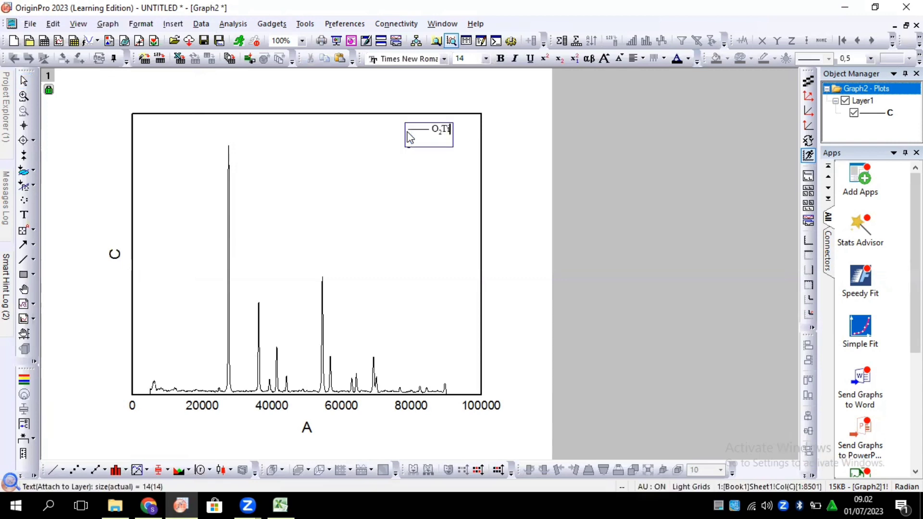
left_click(465, 184)
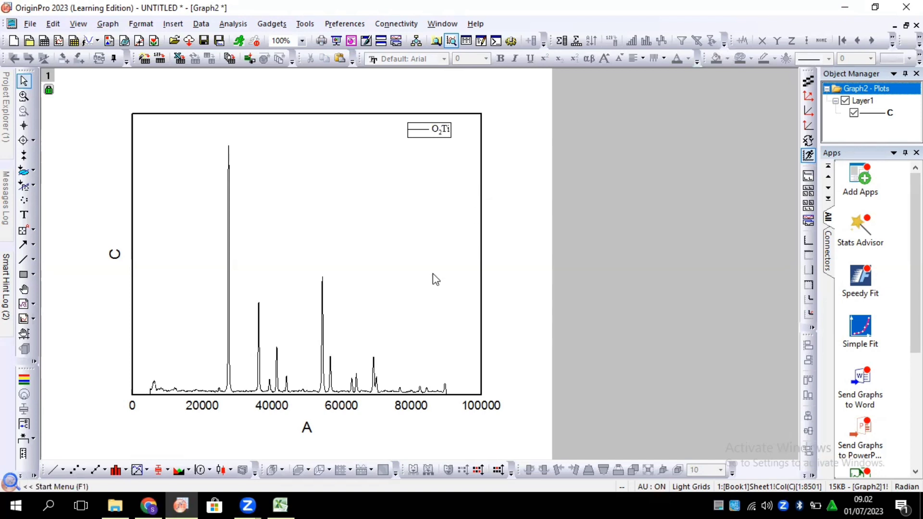
- Set the horizontal axis's major tick increment to 10000 and apply the scale
left_click(196, 407)
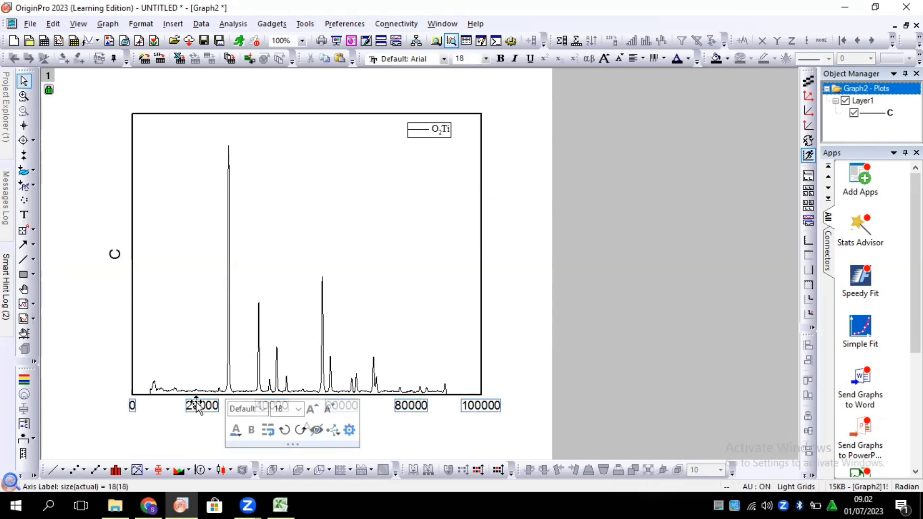
key("Escape")
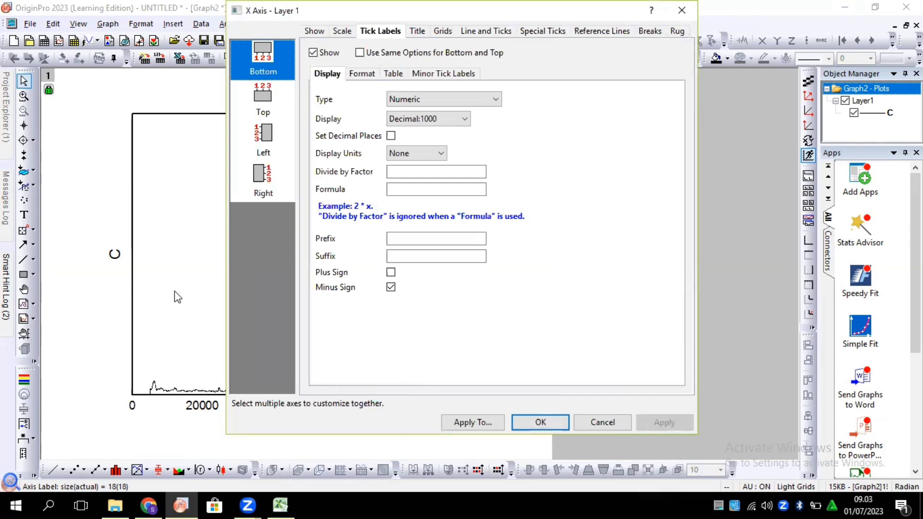
left_click(343, 32)
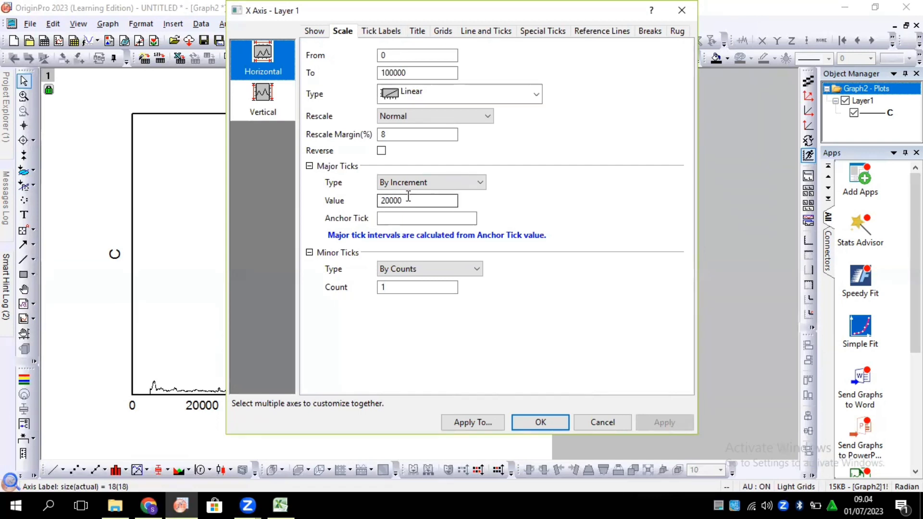
left_click_drag(409, 200, 372, 202)
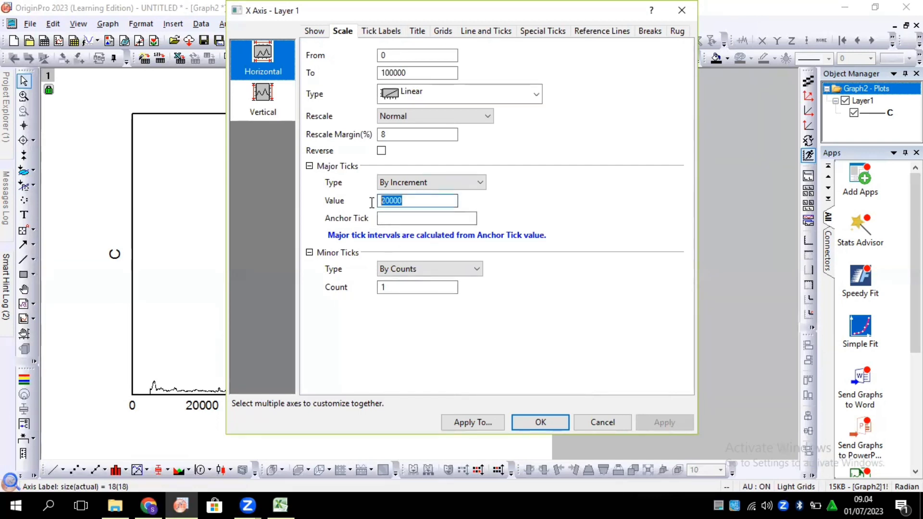
type("1000")
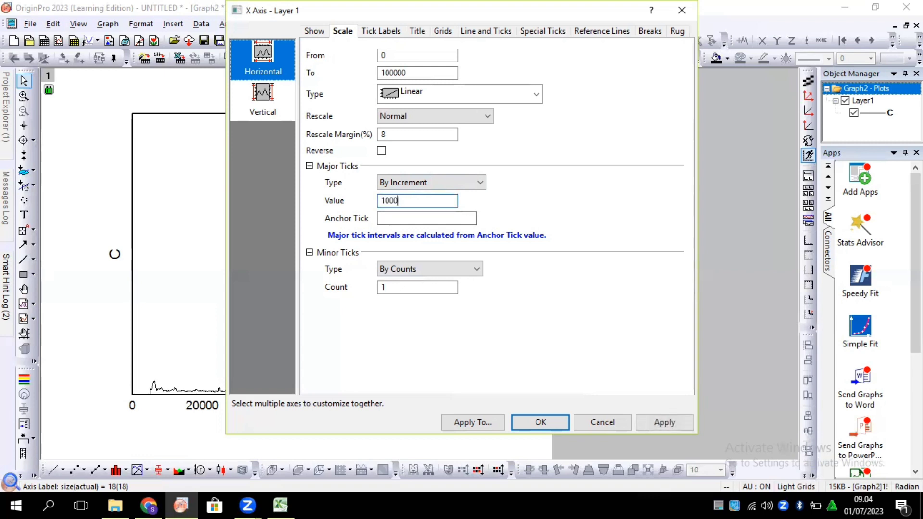
type("0")
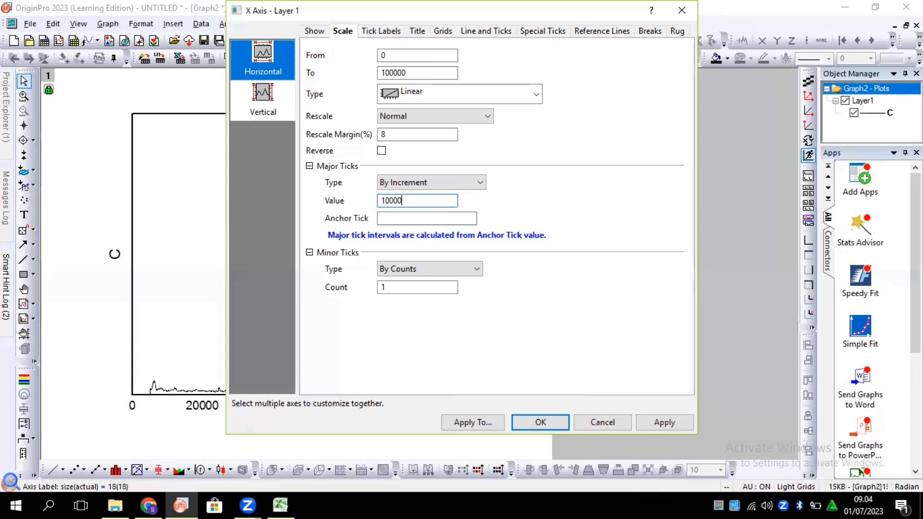
left_click(541, 421)
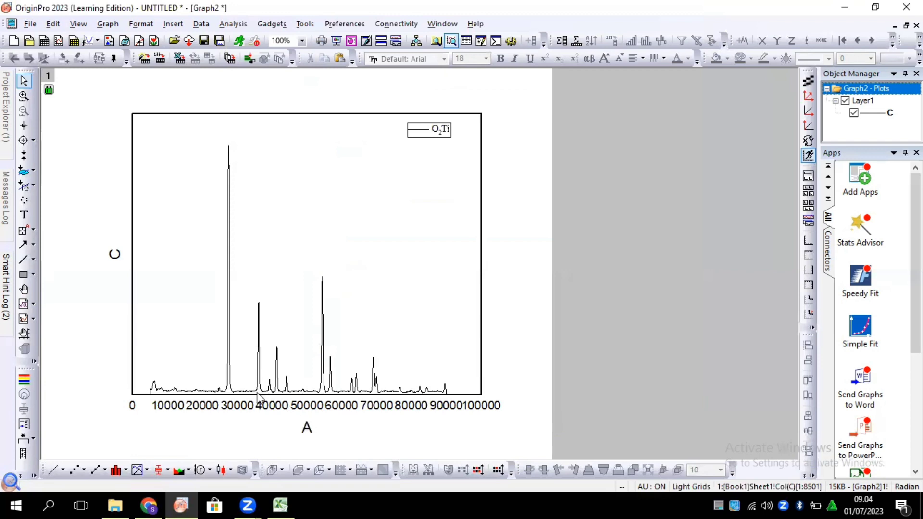
- Set the end value of the horizontal axis scale to 90000 and apply it
mouse_move(258, 397)
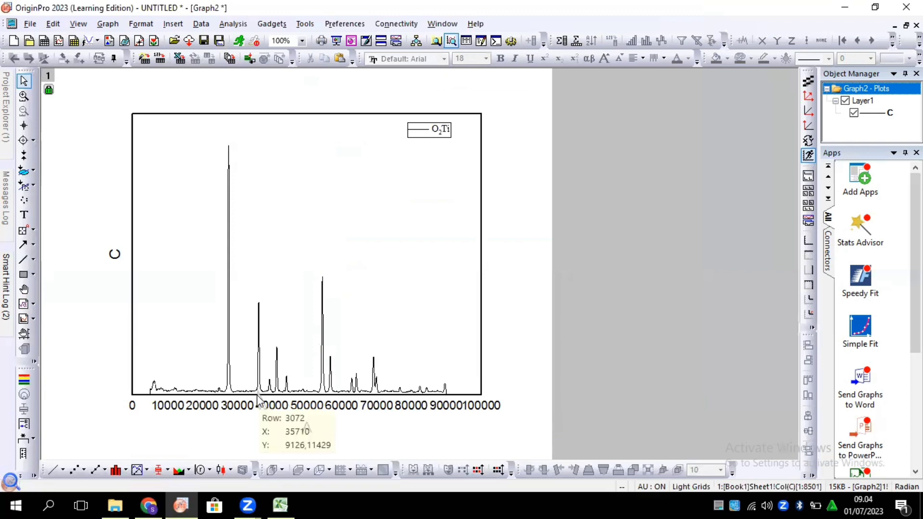
double_click(174, 406)
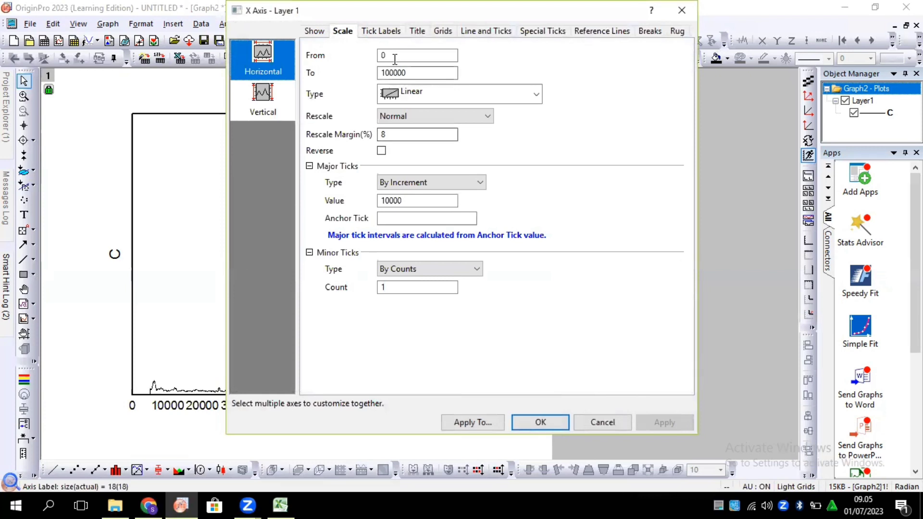
left_click_drag(407, 73, 379, 80)
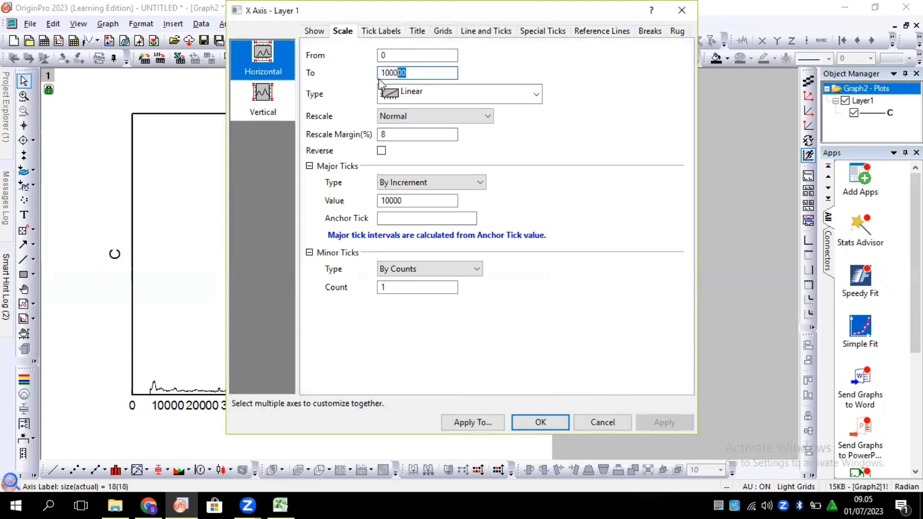
type("90")
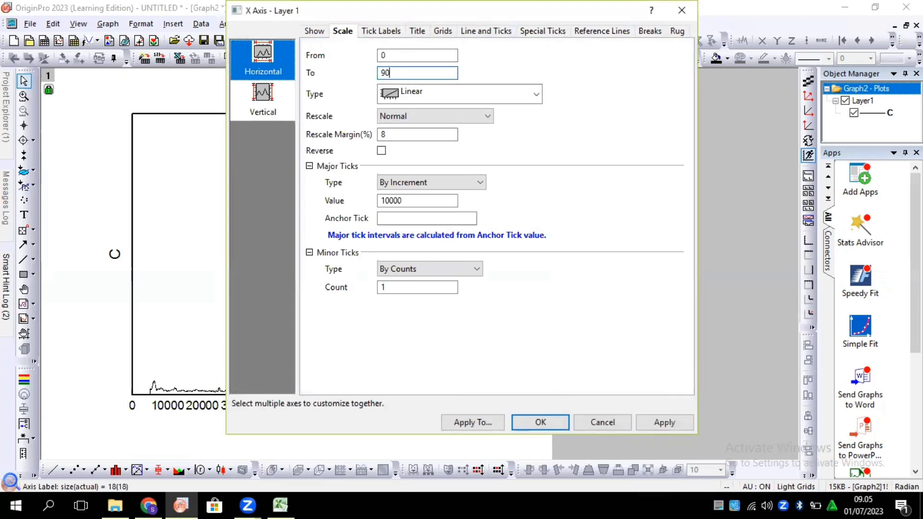
type("000")
left_click(537, 425)
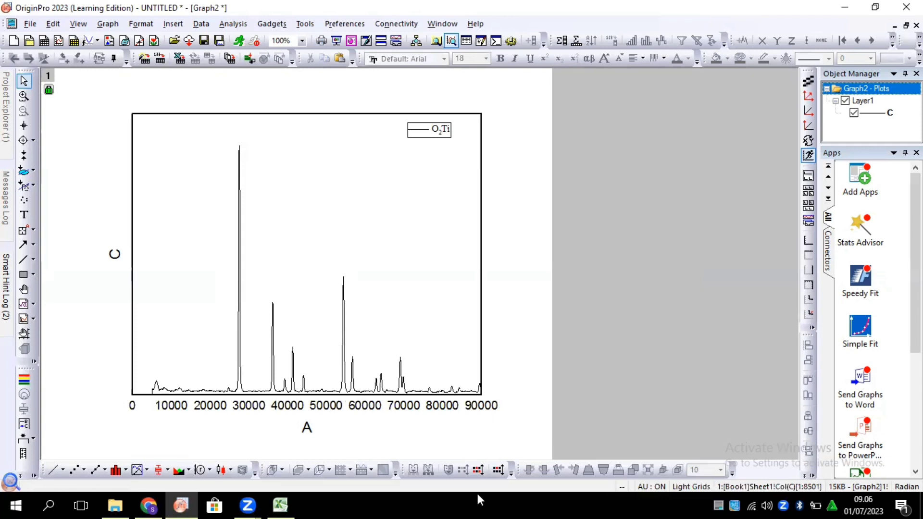
- Replace the horizontal axis title's text with 2θ, inserting the Greek theta from the symbol map
double_click(306, 428)
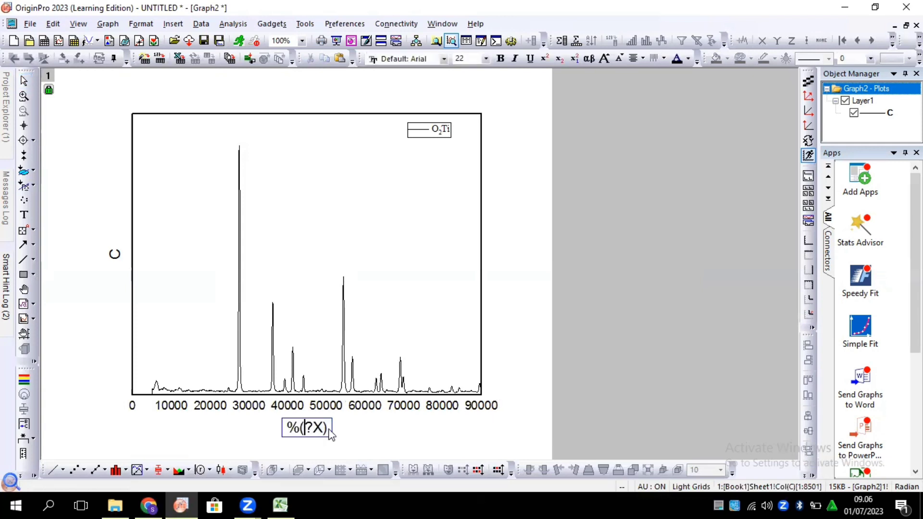
left_click_drag(331, 434, 289, 435)
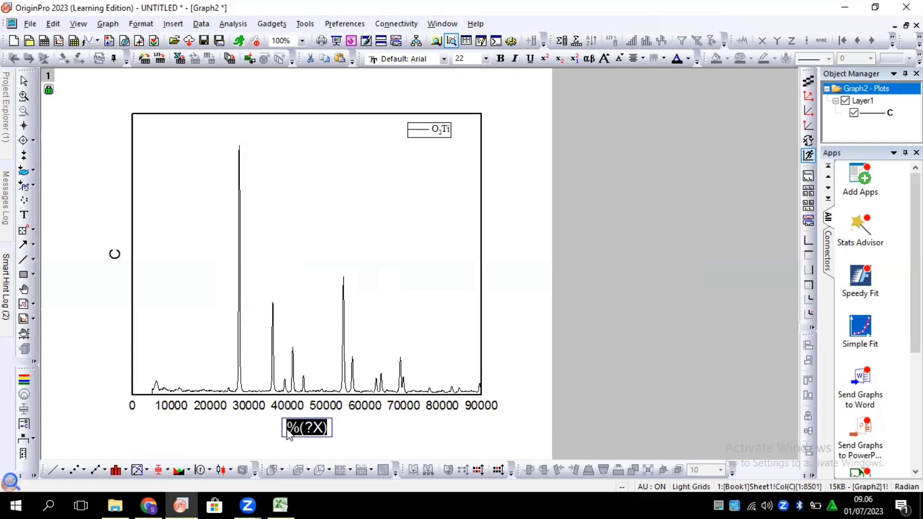
type("2")
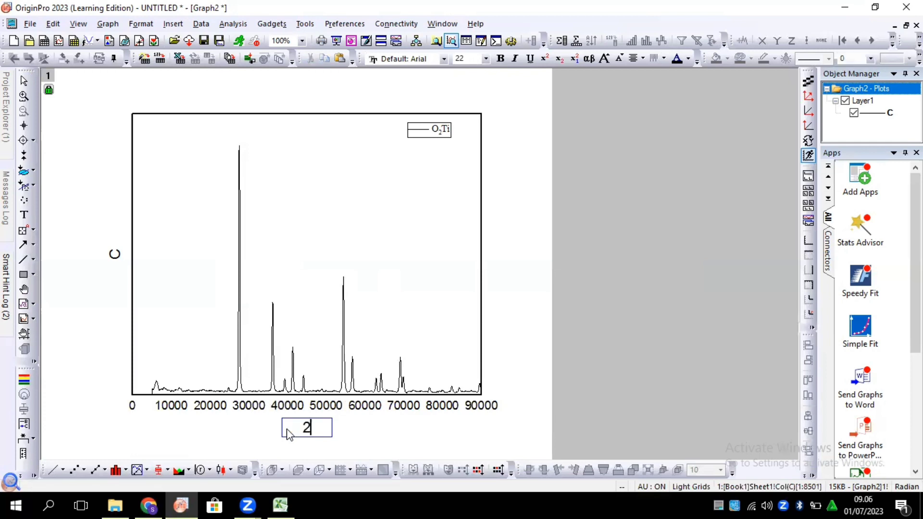
right_click(311, 427)
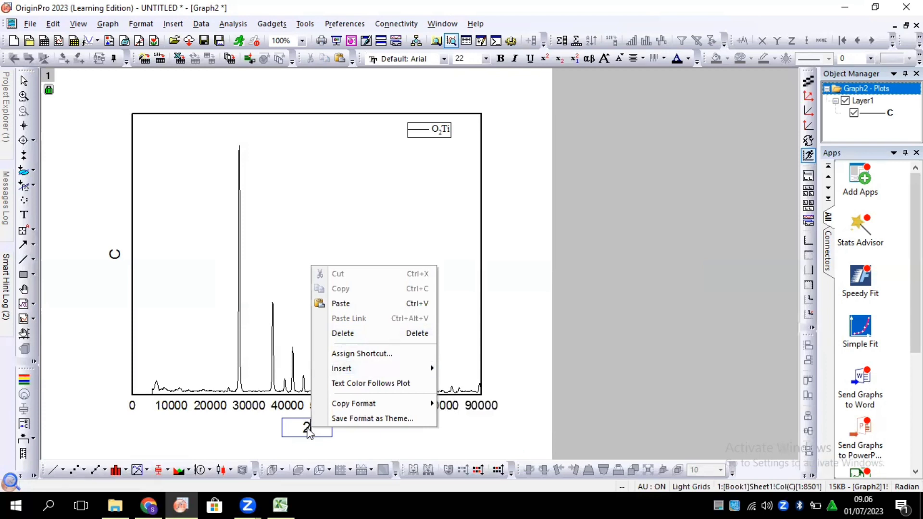
key("ctrl+m")
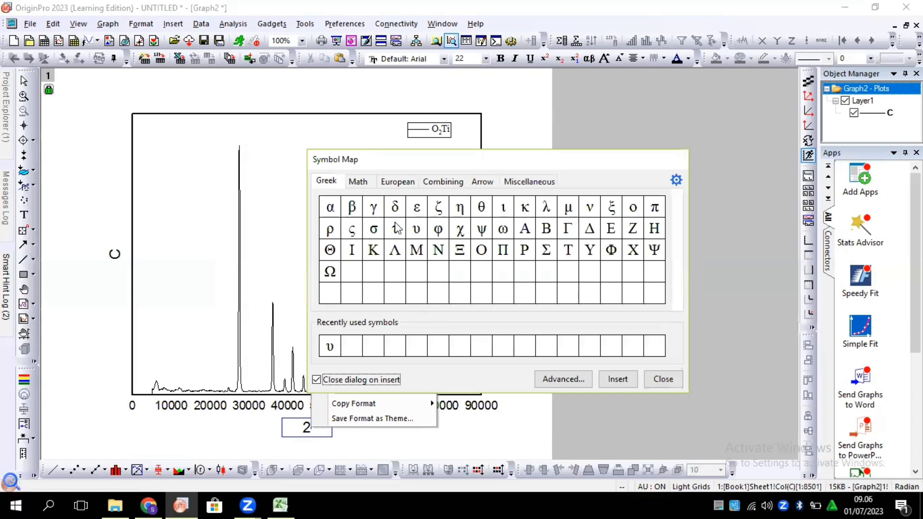
left_click(482, 210)
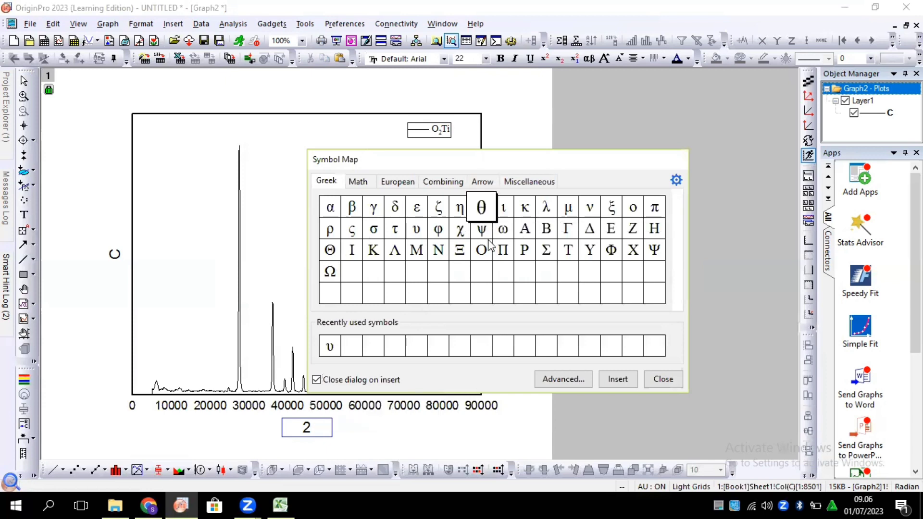
left_click(619, 380)
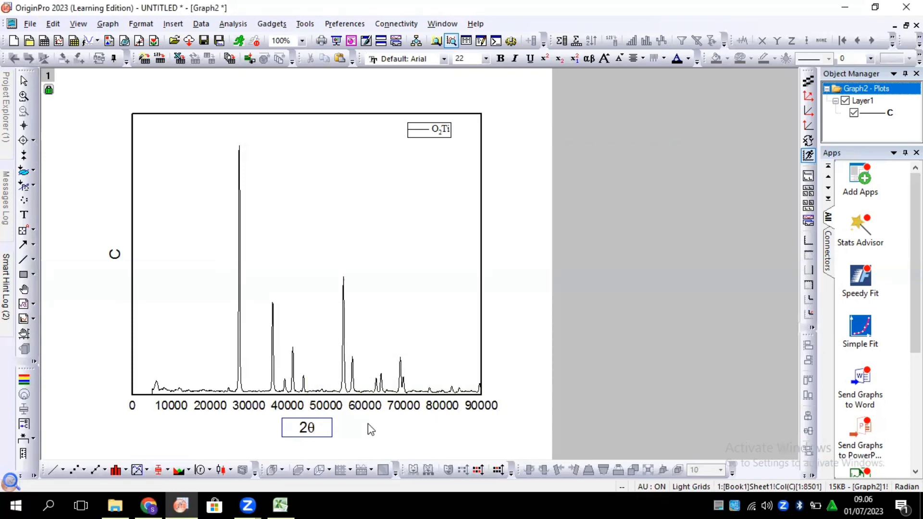
- Try to insert a ring symbol from the combining symbols after 2θ in the horizontal axis title
key("ctrl+m")
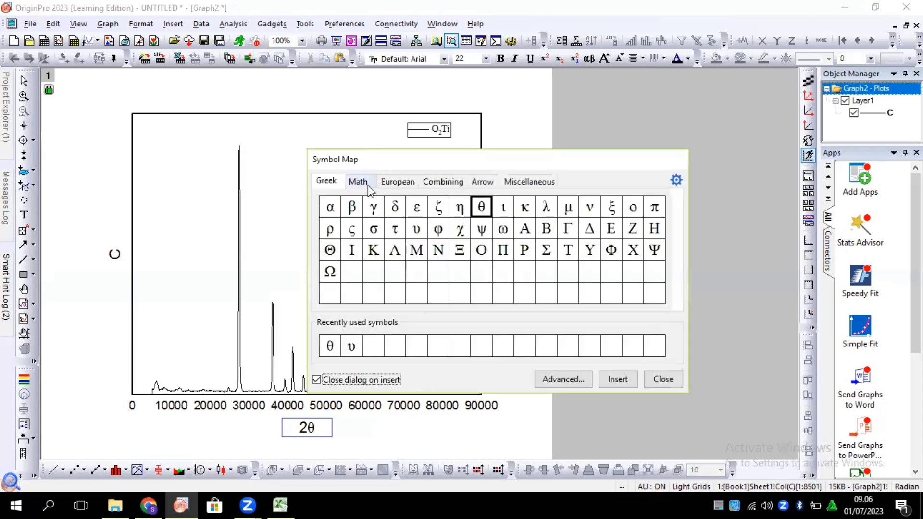
left_click(359, 181)
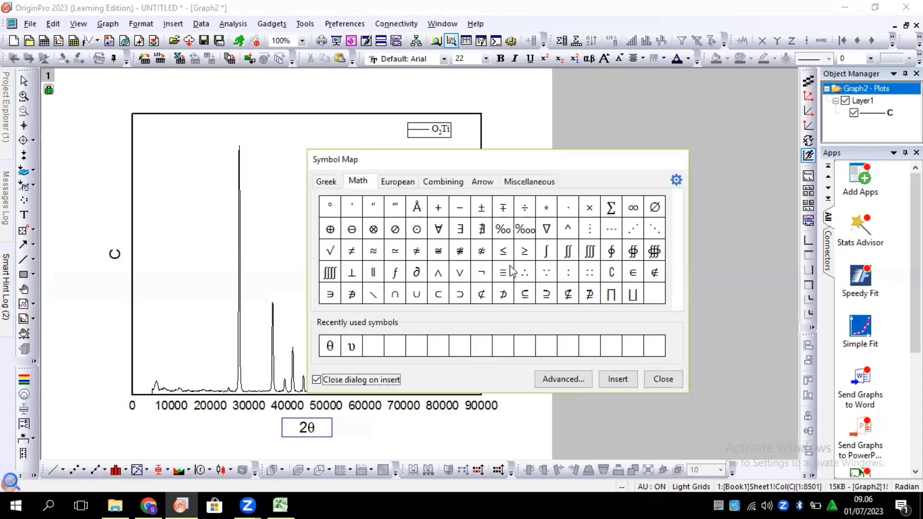
left_click(410, 183)
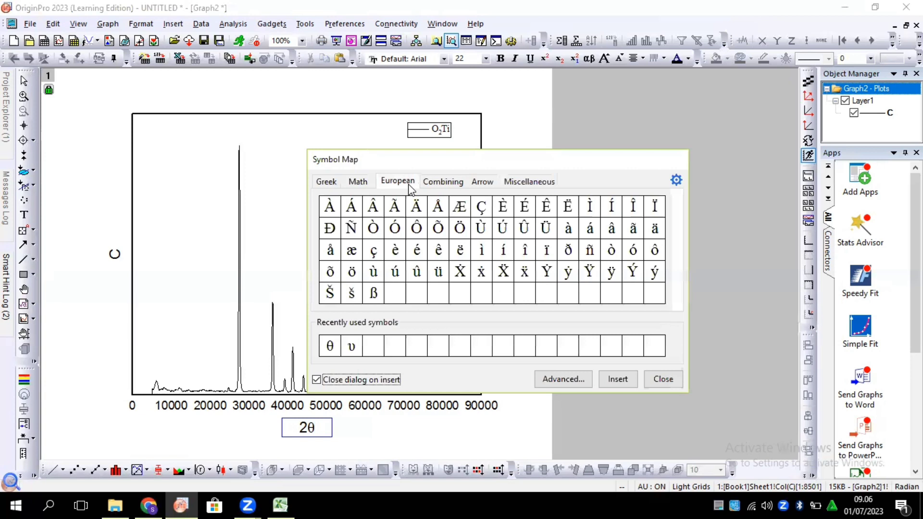
left_click(436, 184)
scroll(506, 263, "down", 3)
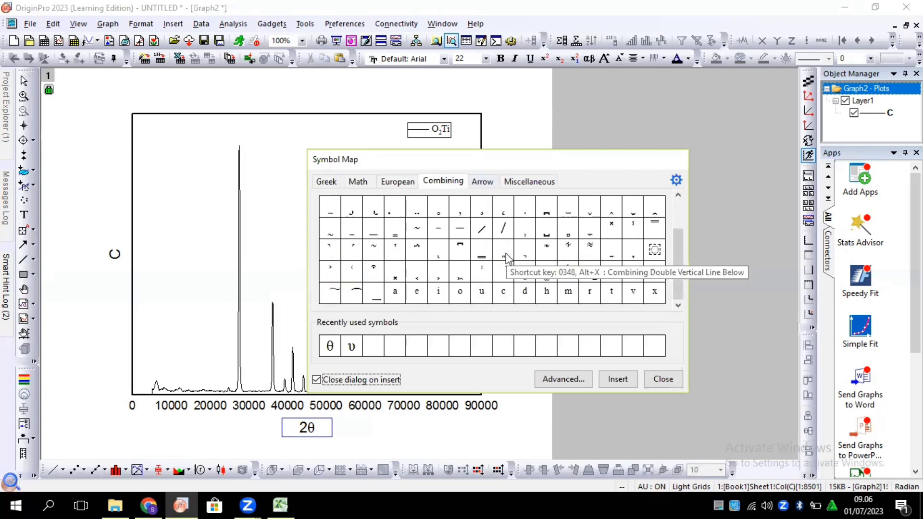
scroll(506, 260, "up", 2)
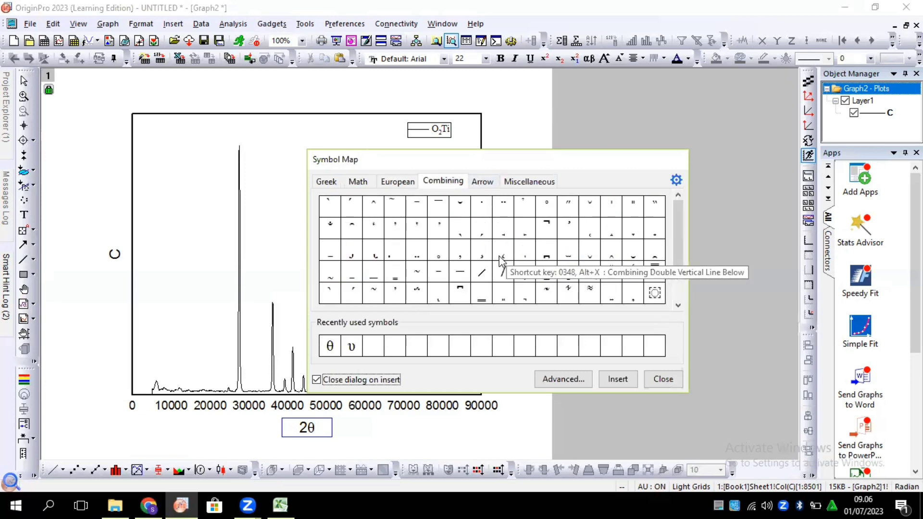
left_click(535, 208)
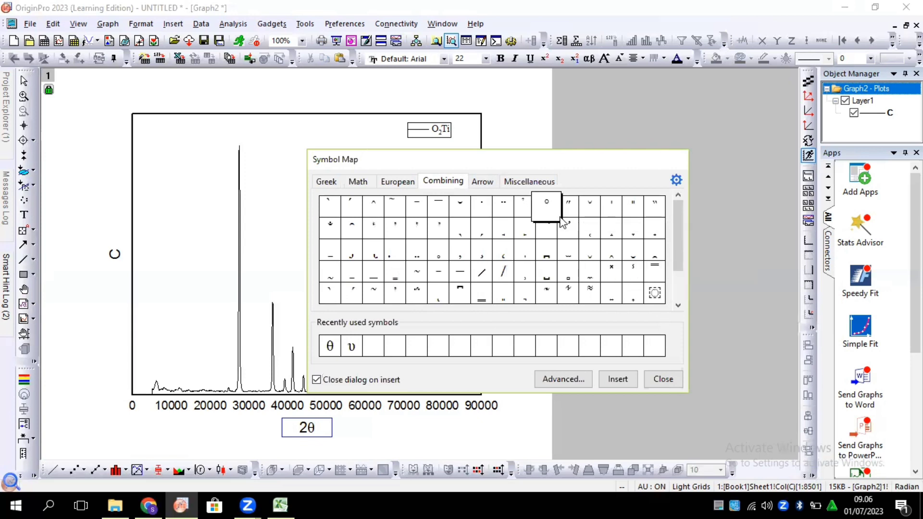
left_click(604, 384)
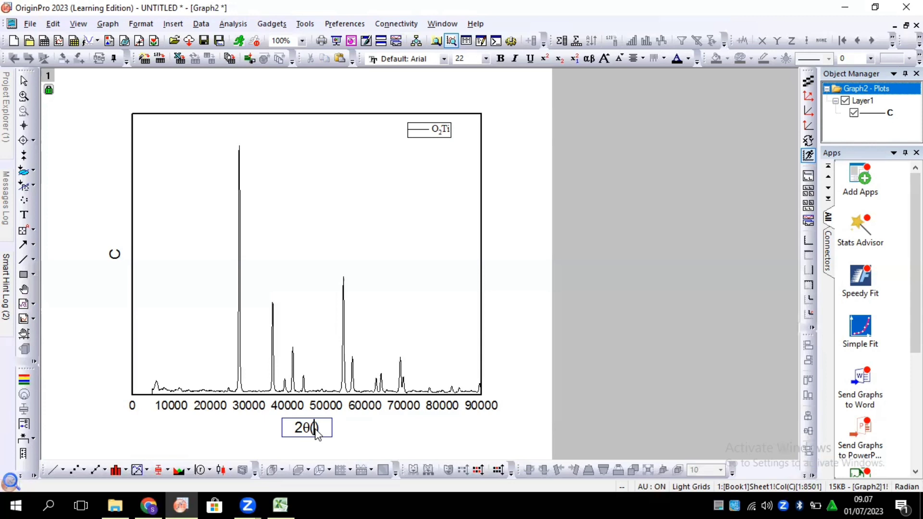
- Complete the horizontal axis title as 2θ(°), inserting the math degree sign between the parentheses
key("ctrl+m")
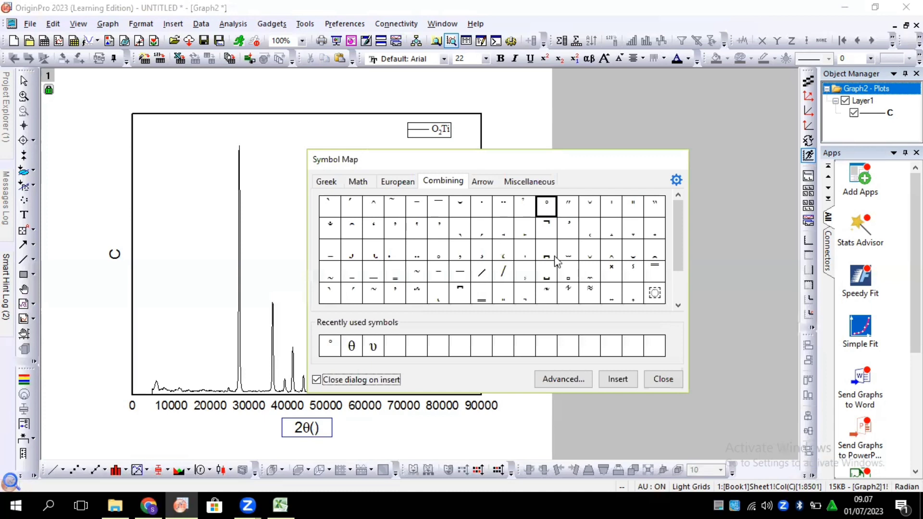
scroll(557, 262, "down", 1)
scroll(556, 263, "down", 1)
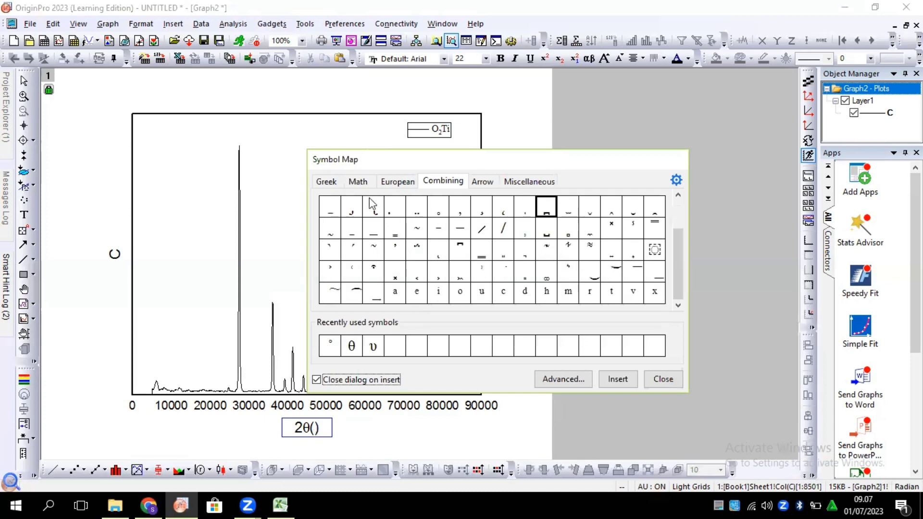
left_click(361, 183)
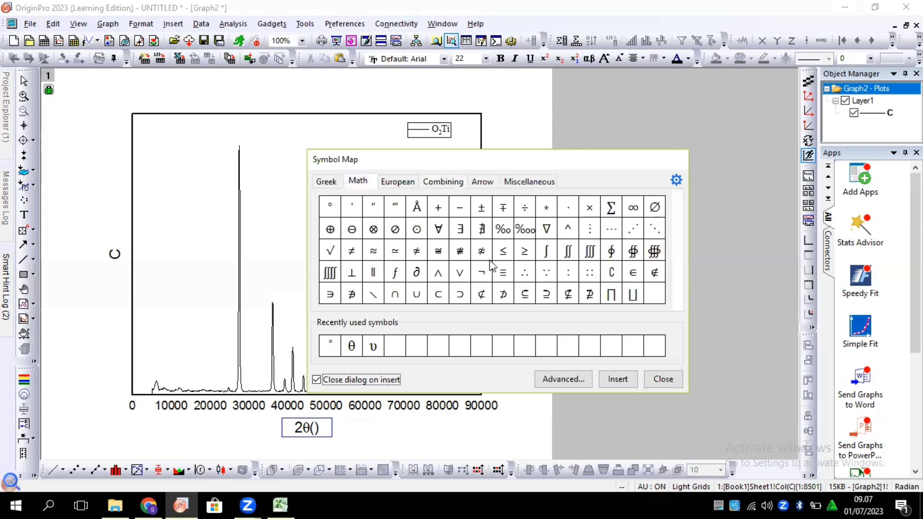
left_click(332, 214)
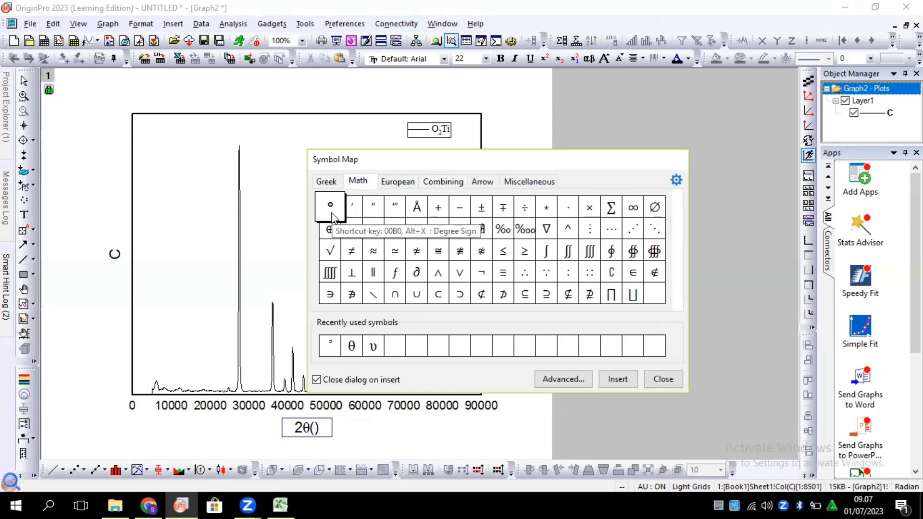
left_click(618, 380)
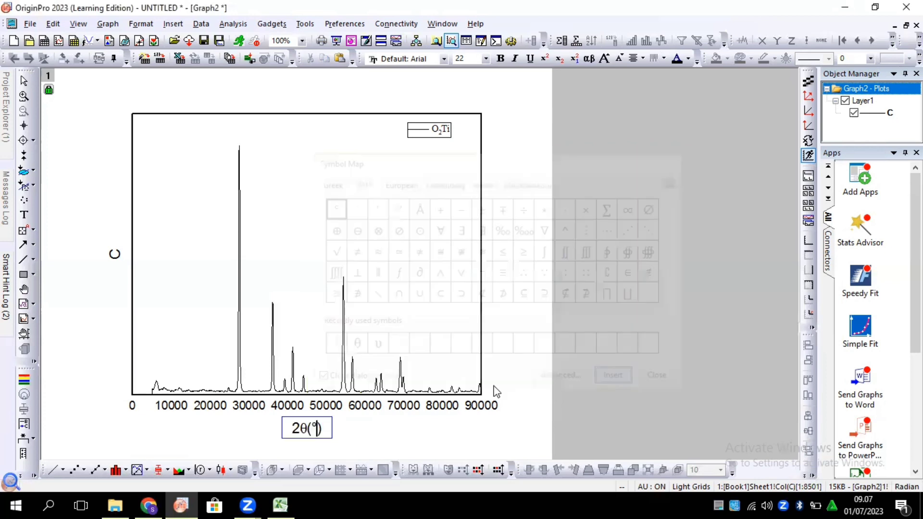
- Replace the vertical axis title's text with Intensitas(a.u)
left_click(115, 255)
double_click(114, 254)
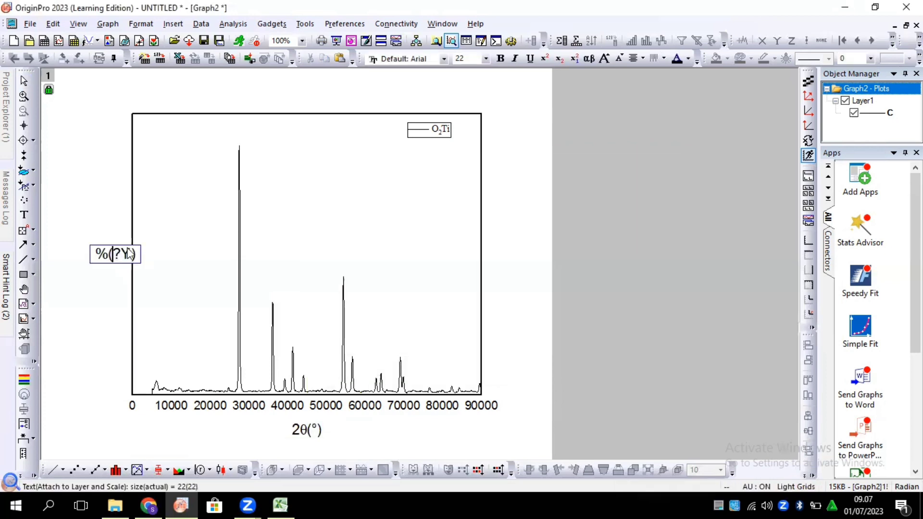
left_click_drag(137, 254, 99, 256)
type("In")
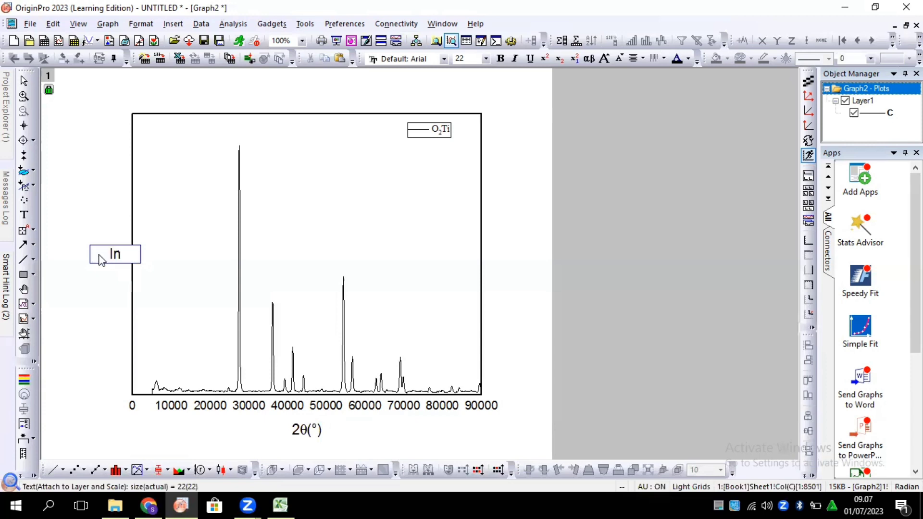
type("tensitas")
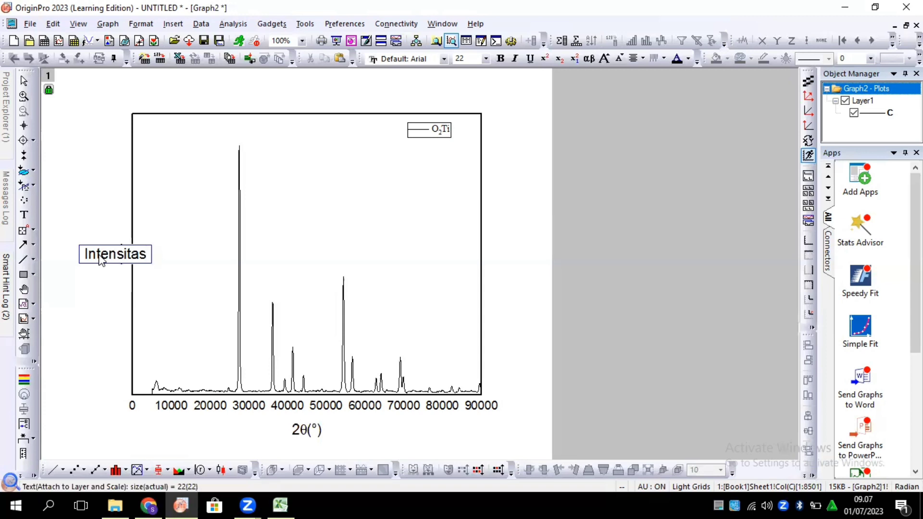
type("(a.u)")
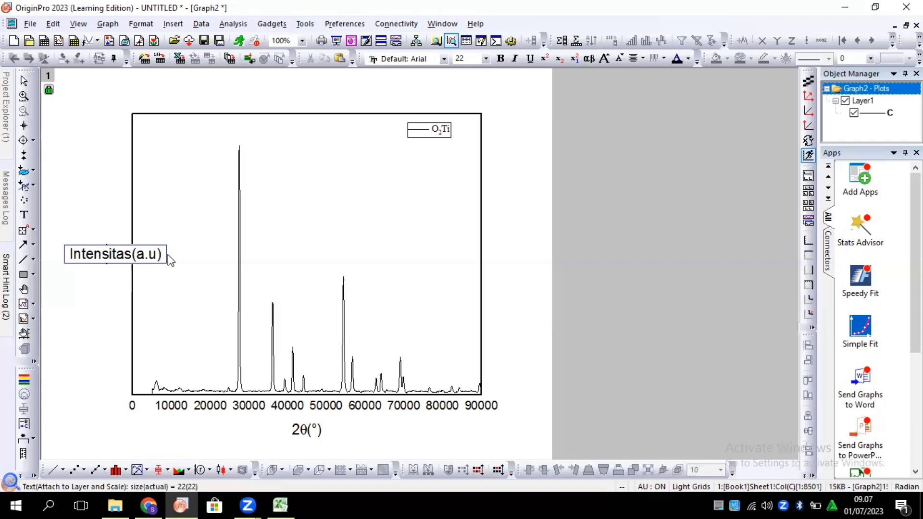
- Set the font of the whole vertical axis title to Times New Roman
left_click_drag(160, 257, 68, 254)
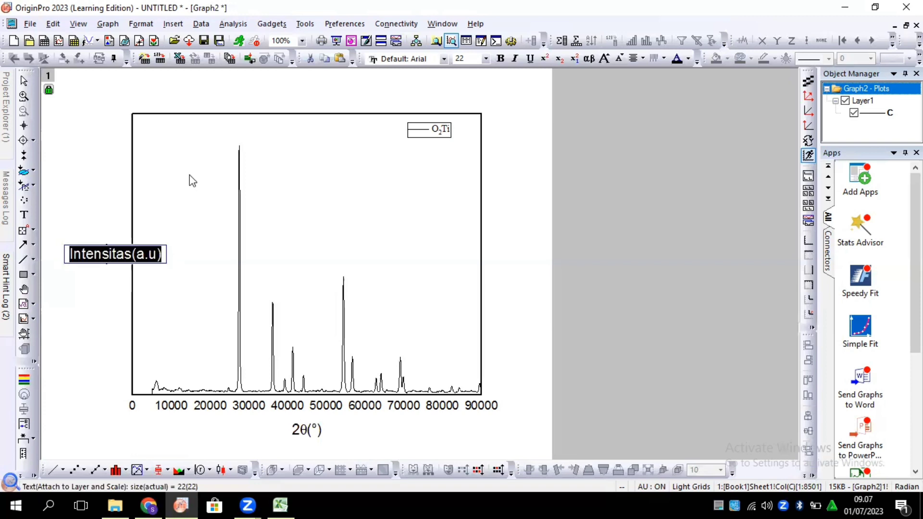
left_click(422, 61)
left_click_drag(491, 94, 493, 353)
scroll(436, 278, "up", 1)
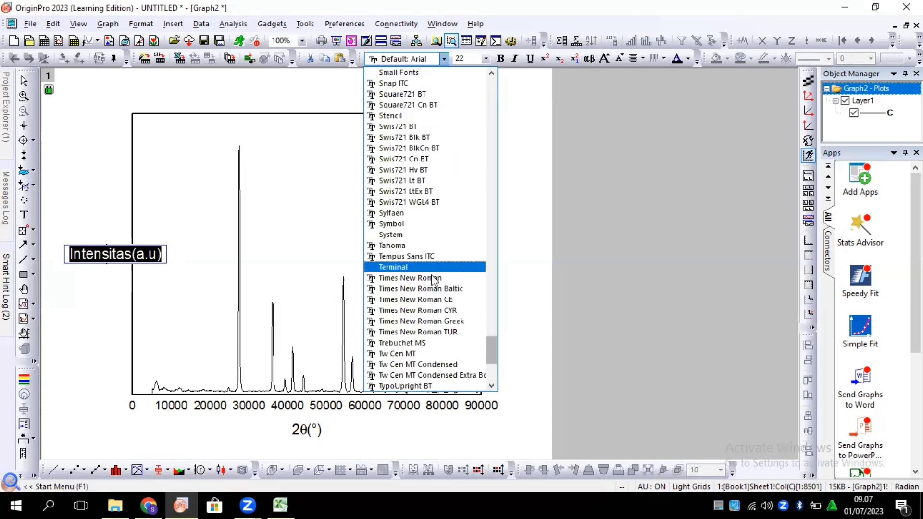
left_click(435, 278)
- Set the font of the whole horizontal axis title 2θ(°) to Times New Roman and finish editing it
left_click(321, 433)
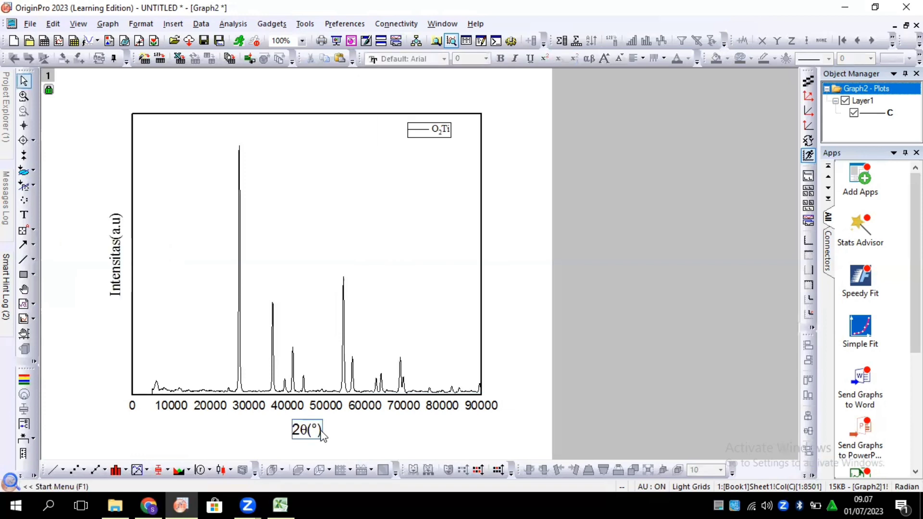
left_click(294, 435)
key("ctrl+a")
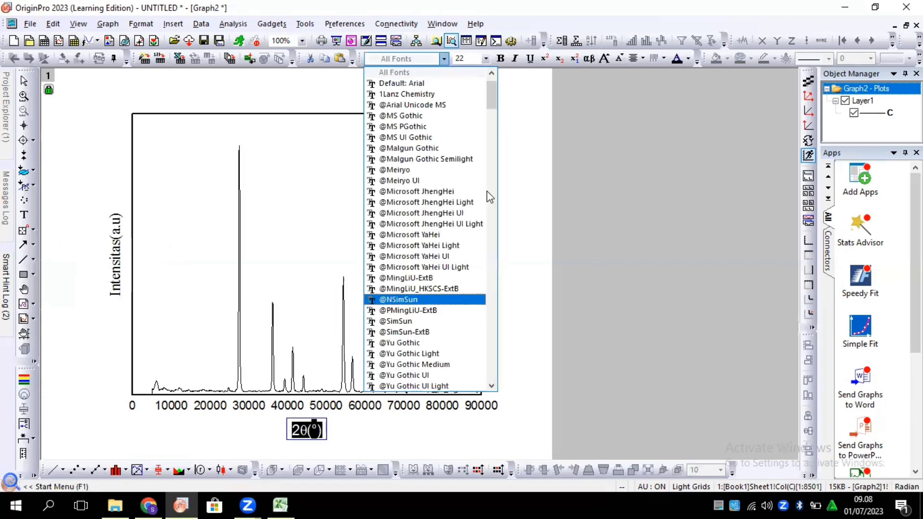
left_click_drag(490, 100, 490, 358)
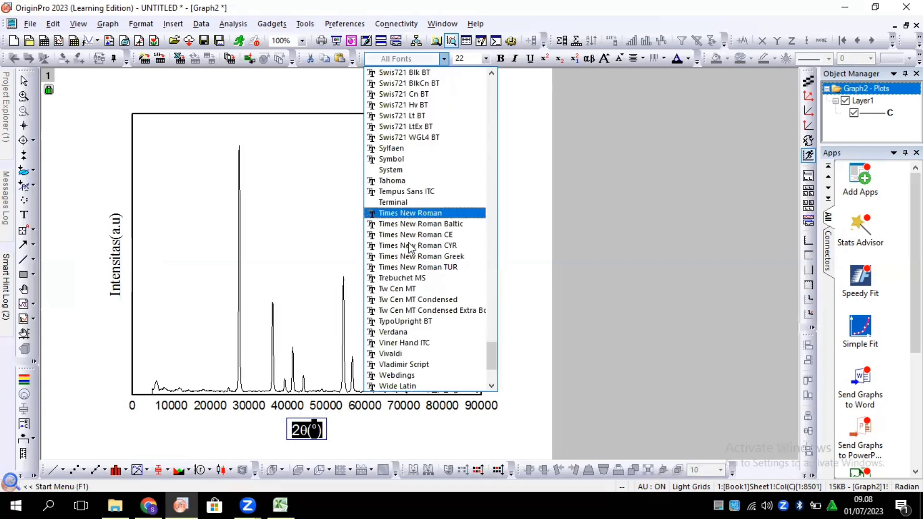
left_click(408, 213)
left_click(533, 374)
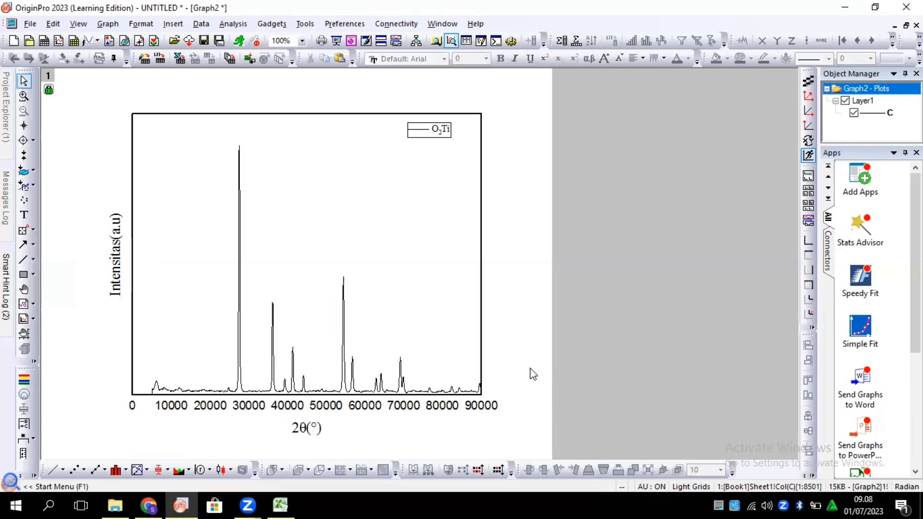